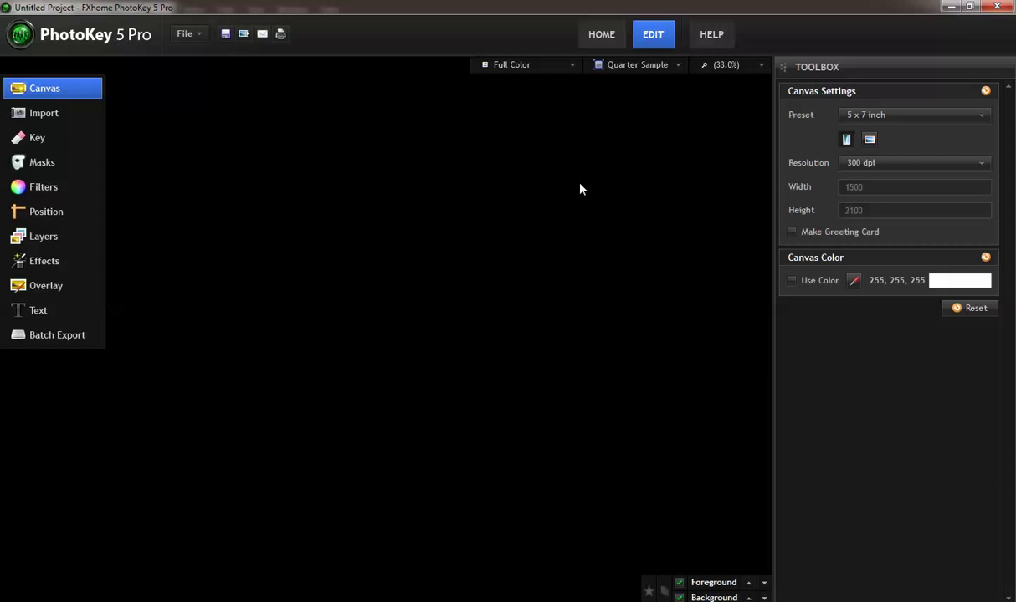
click(602, 35)
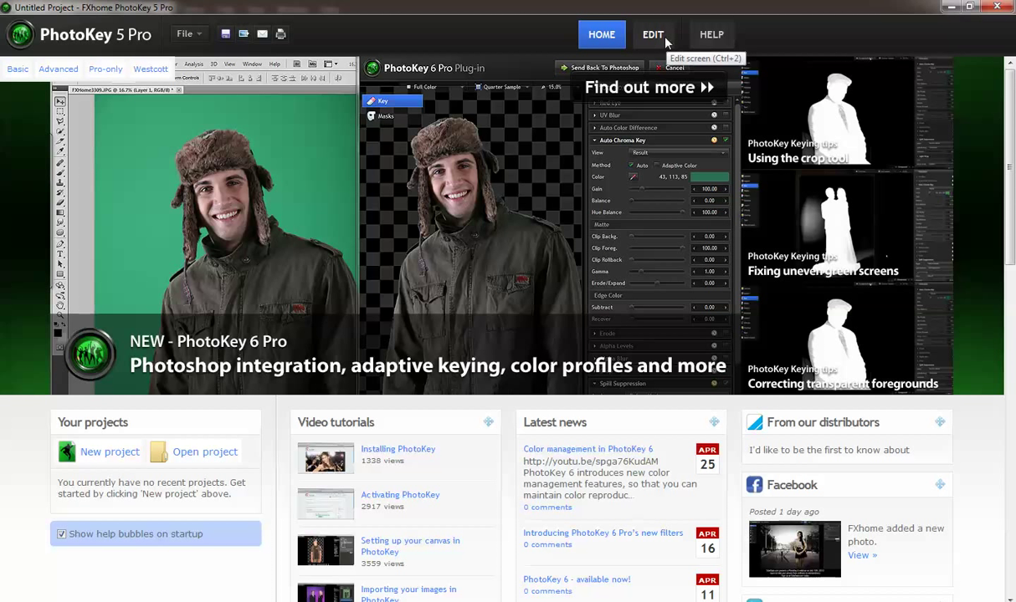
scroll(428, 486, down, 3)
scroll(444, 480, down, 15)
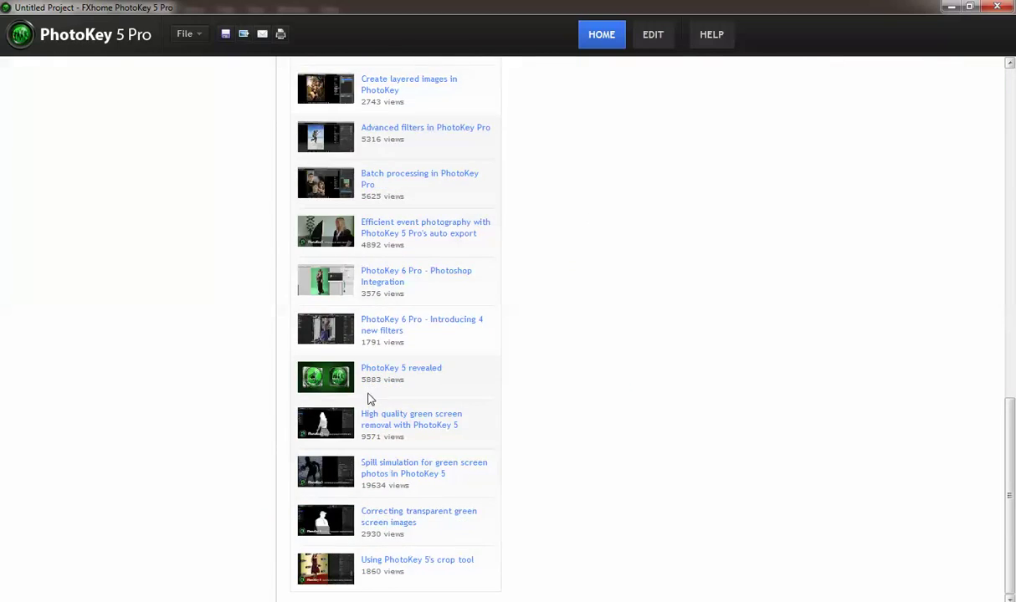
scroll(361, 388, up, 18)
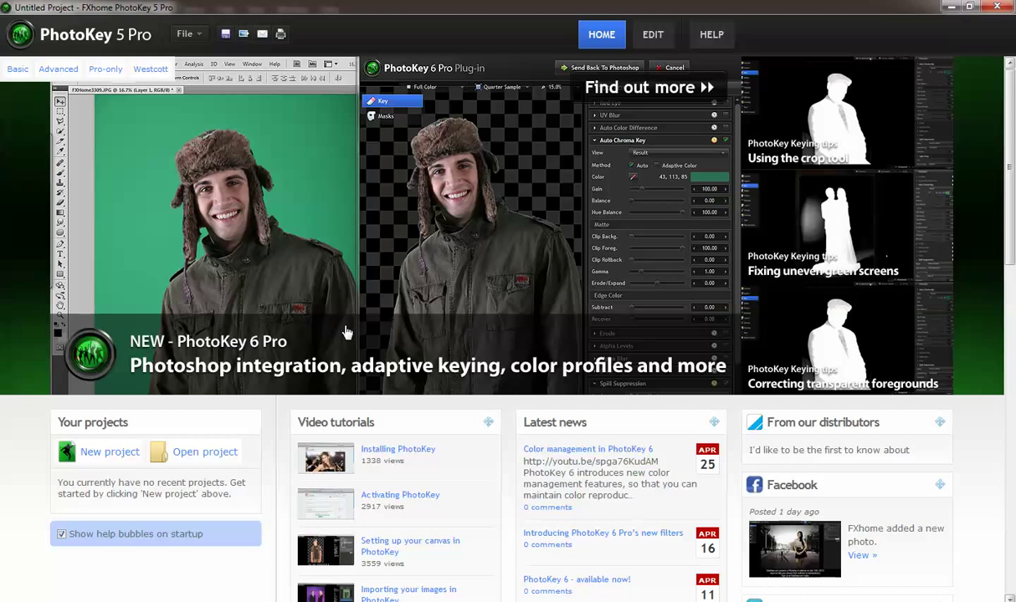
click(653, 38)
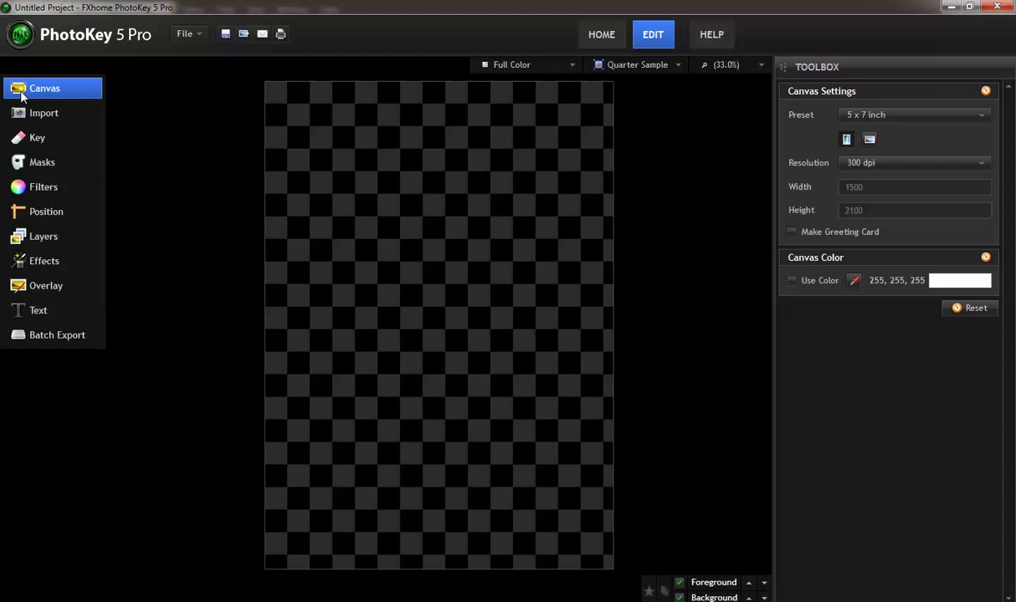
click(983, 117)
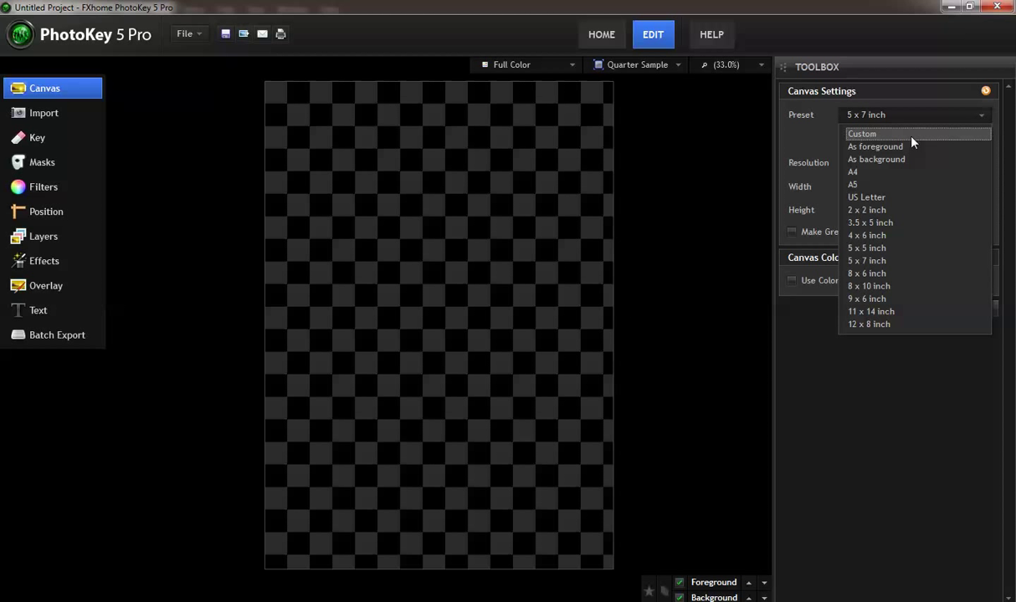
click(664, 138)
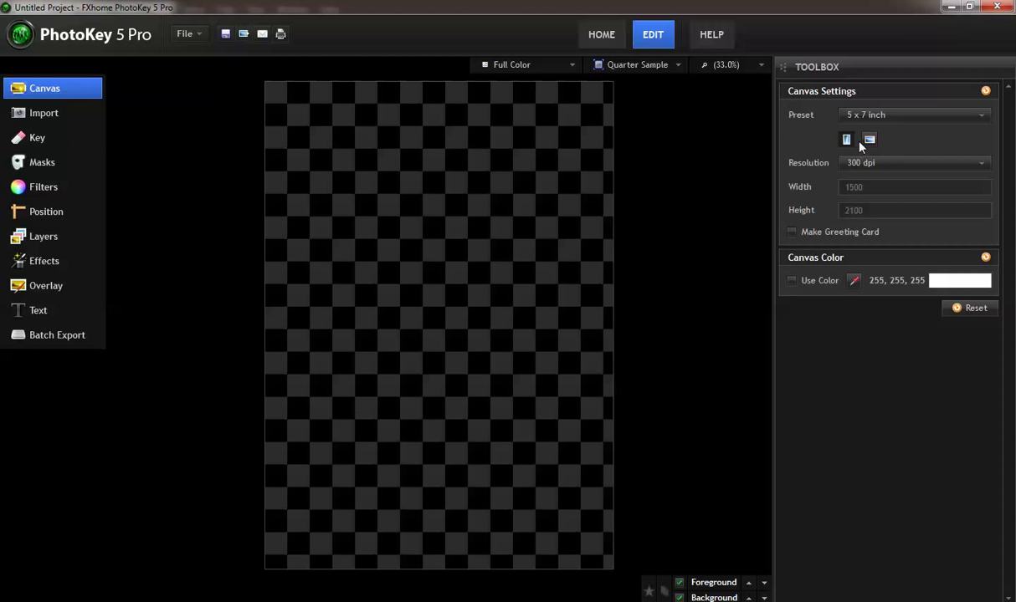
click(871, 144)
click(846, 140)
click(872, 142)
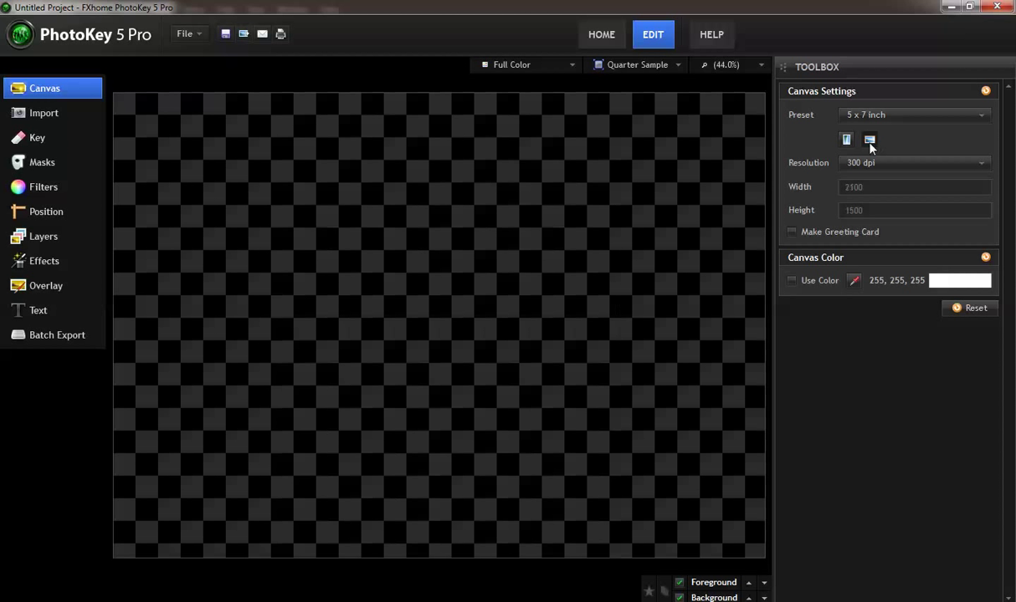
click(847, 140)
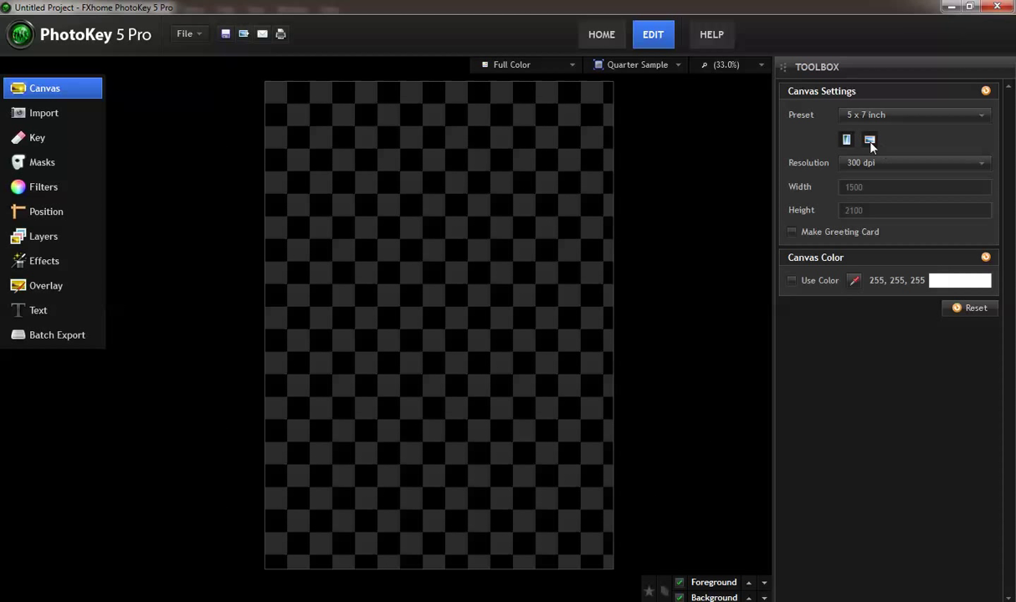
click(871, 140)
click(846, 141)
click(979, 167)
click(979, 166)
Import the green-screen photo da8f0768 as the foreground, browsing in Extra Large Icons view.
click(45, 113)
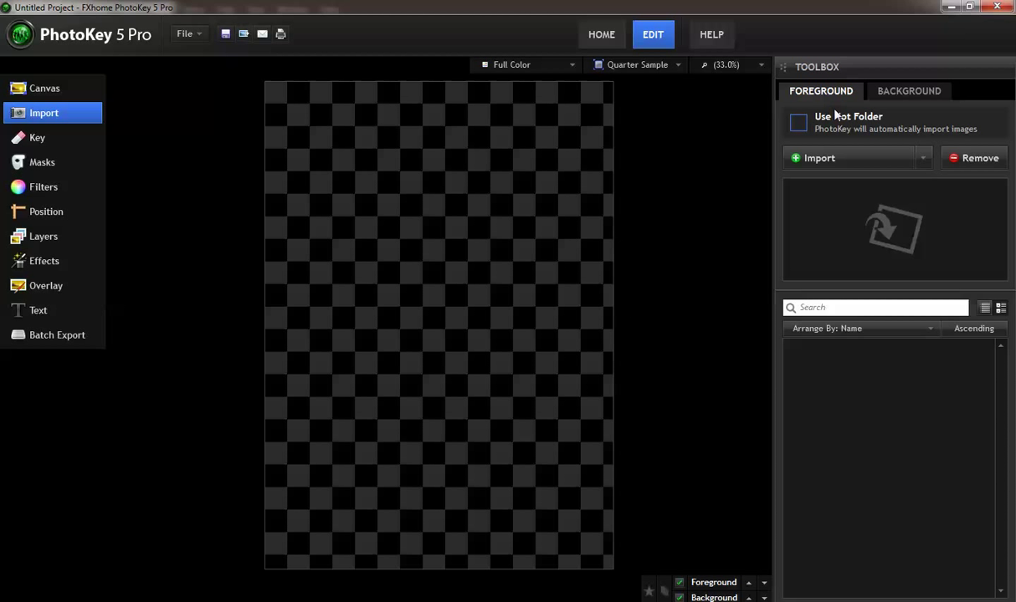
click(846, 166)
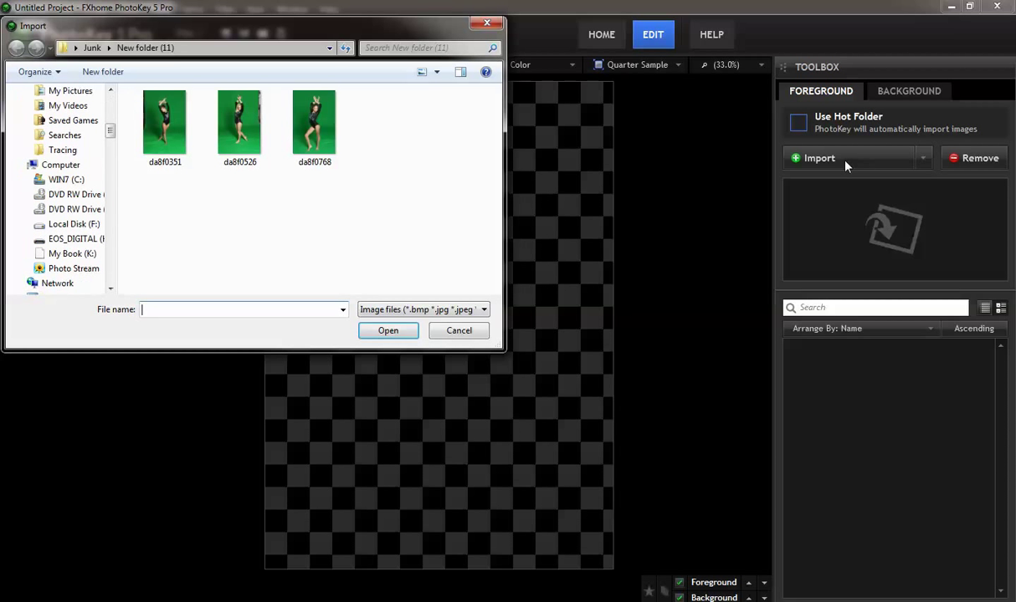
click(435, 72)
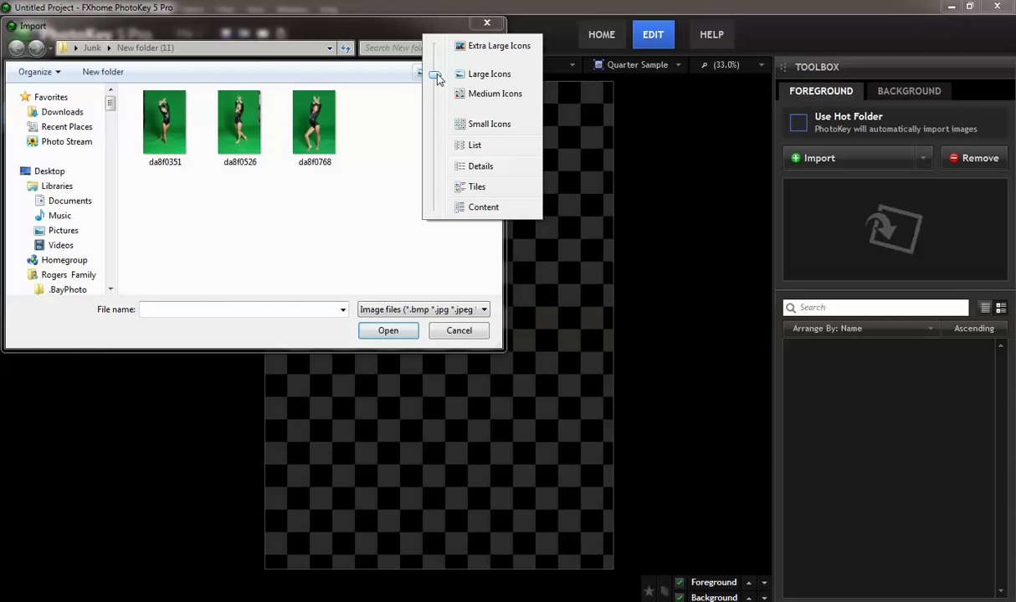
click(466, 48)
drag(493, 130, 476, 246)
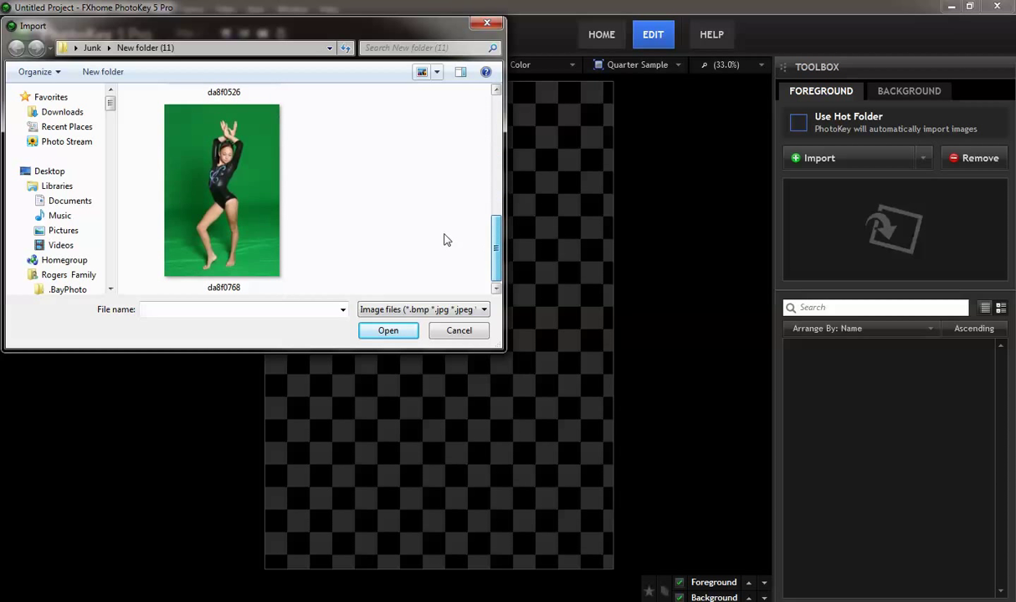
click(218, 195)
click(388, 332)
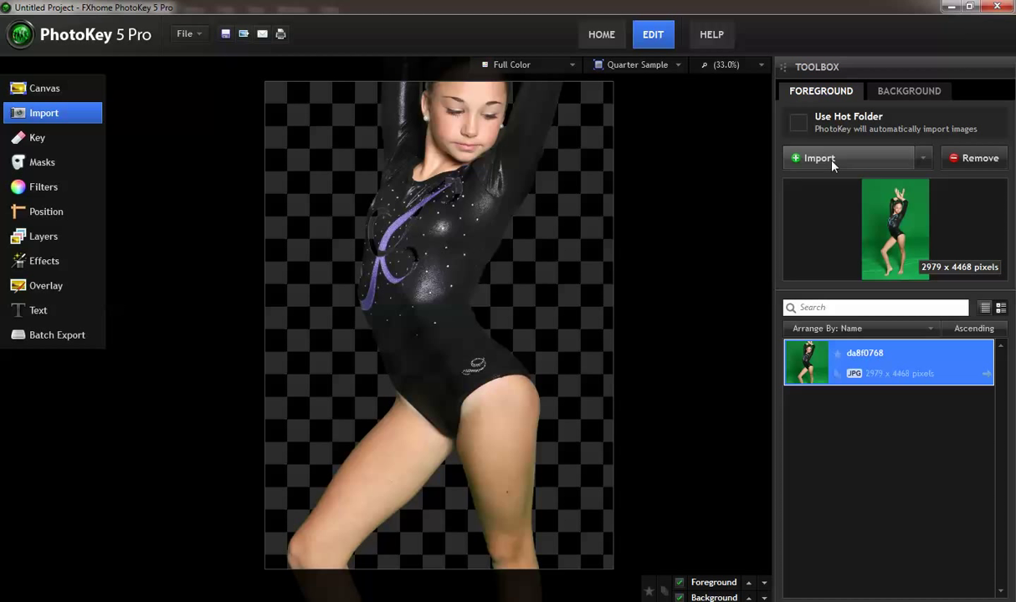
Scale the keyed gymnast foreground down to 52.15% in the Position panel.
click(33, 212)
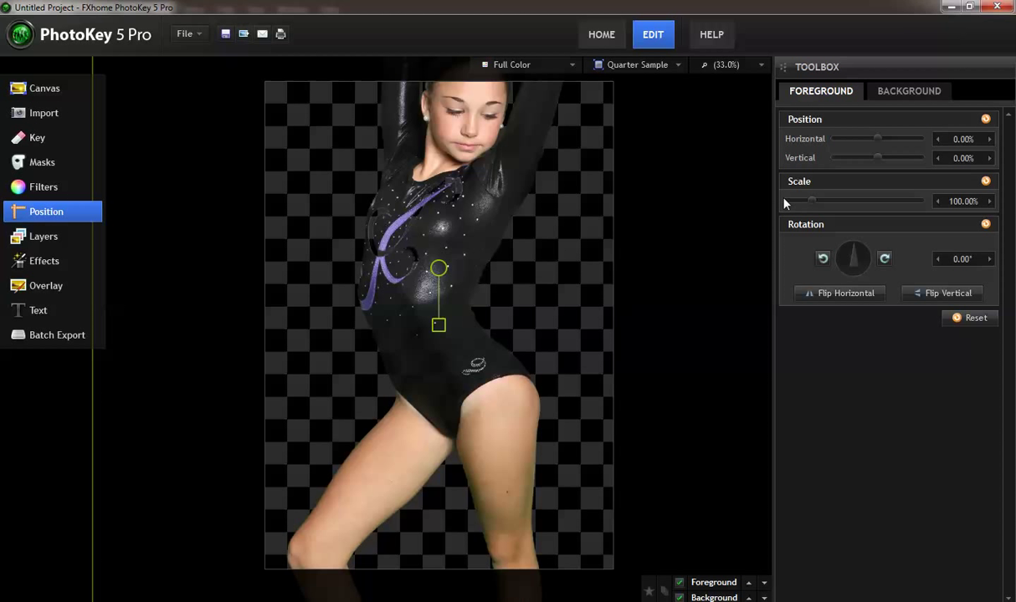
drag(808, 206, 800, 210)
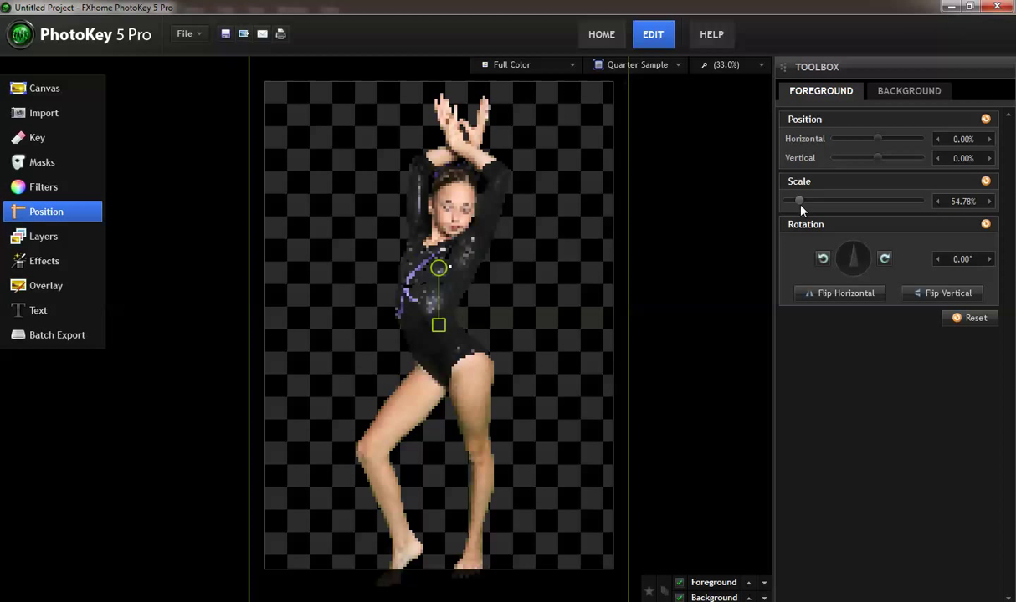
drag(801, 205, 800, 207)
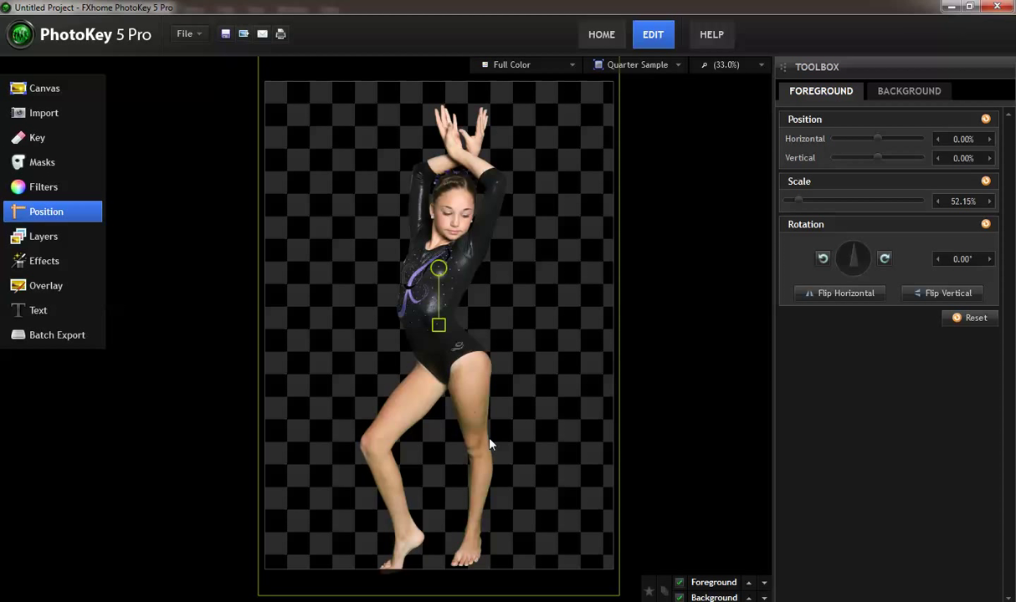
In the Key settings, change Spill Method from Spill Simulation to Extended.
click(36, 140)
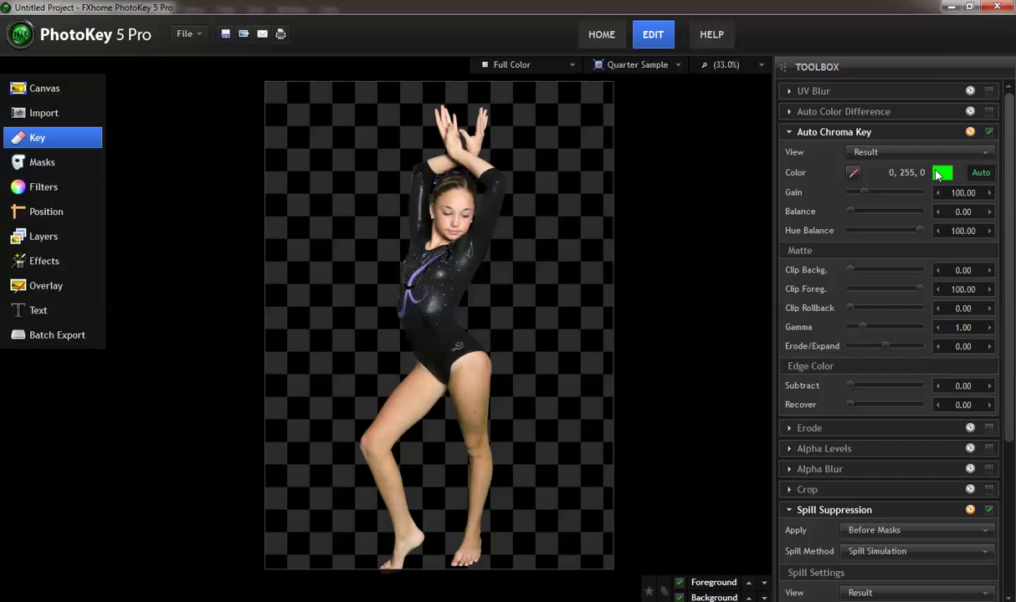
drag(1011, 336, 1009, 471)
scroll(908, 376, up, 3)
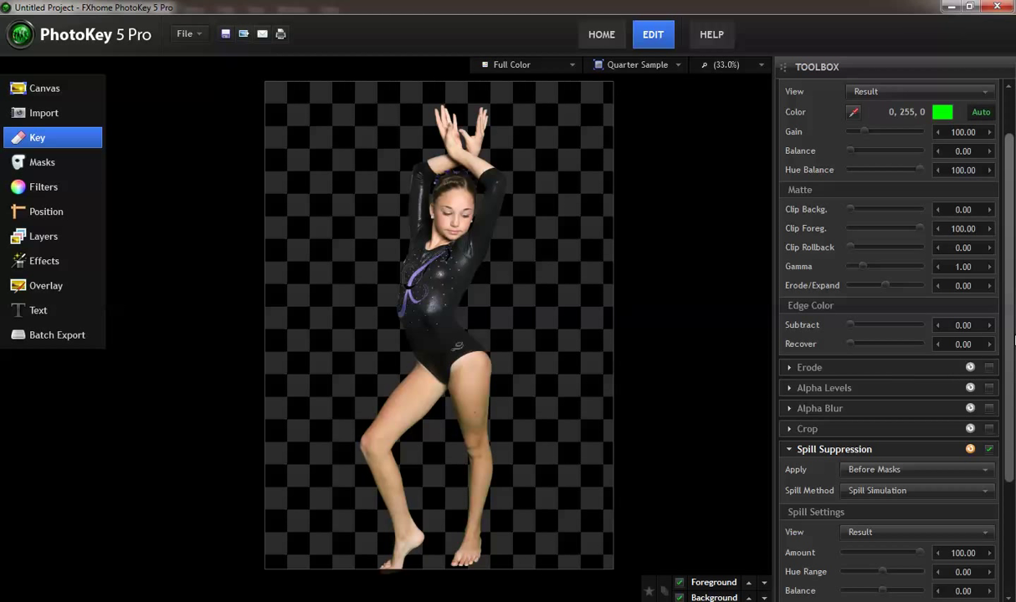
drag(1013, 341, 1009, 465)
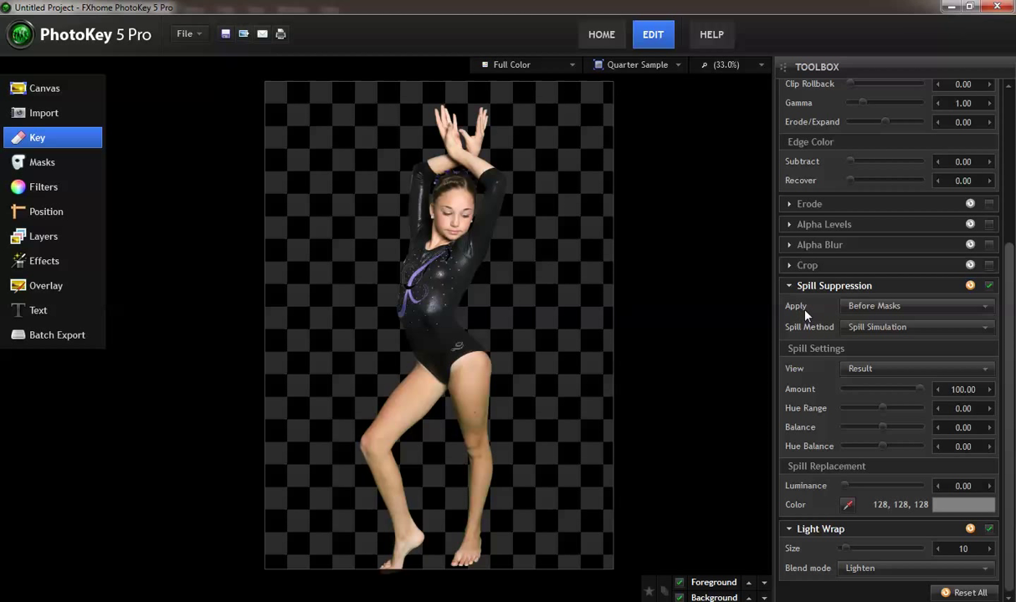
click(987, 331)
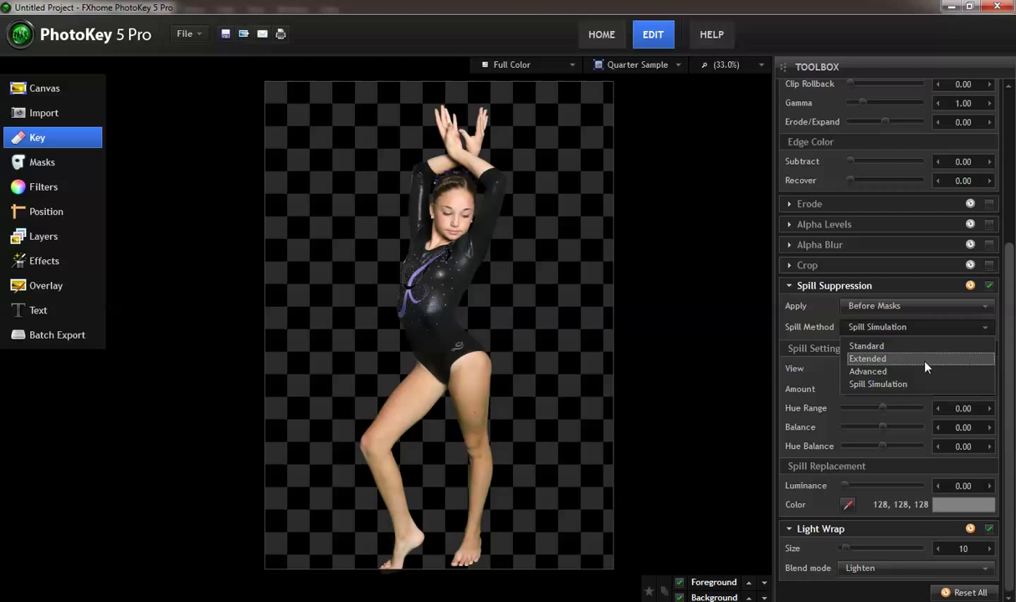
key(Escape)
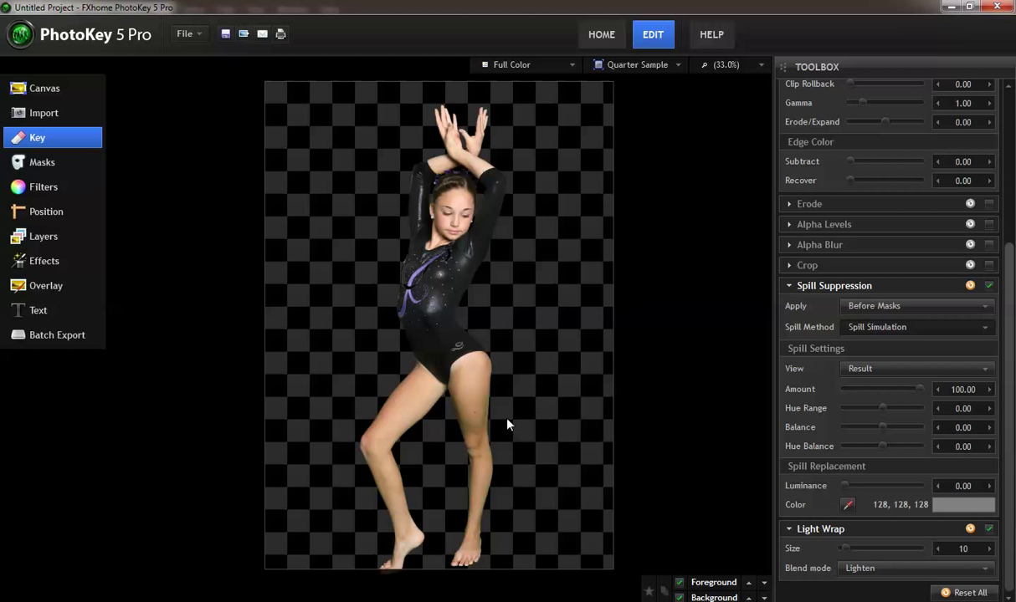
key(Up)
key(Up)
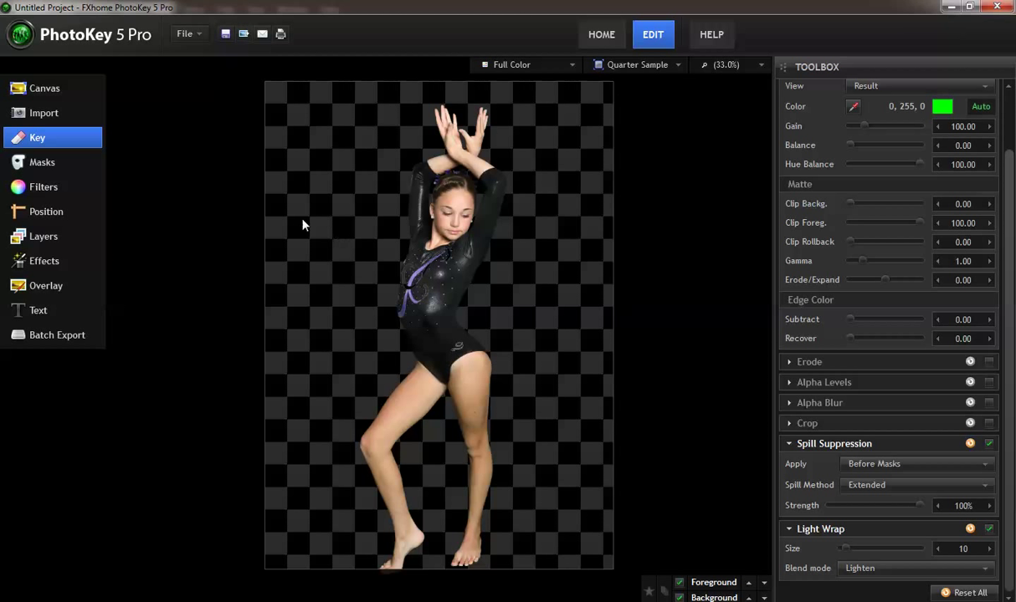
Nudge the gymnast slightly left on the canvas, then show the empty Background import tab.
click(42, 117)
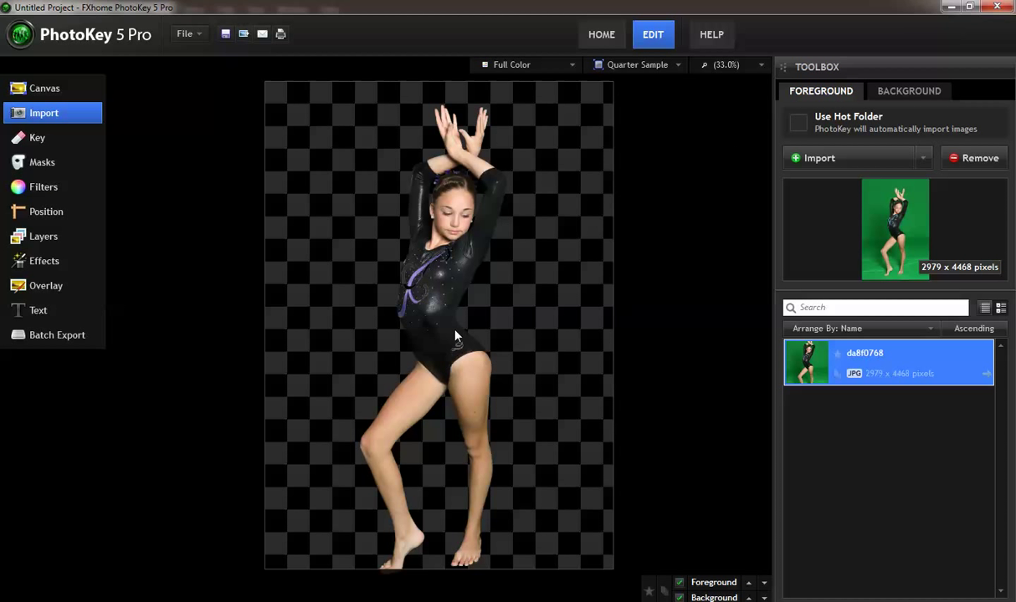
drag(423, 329, 457, 334)
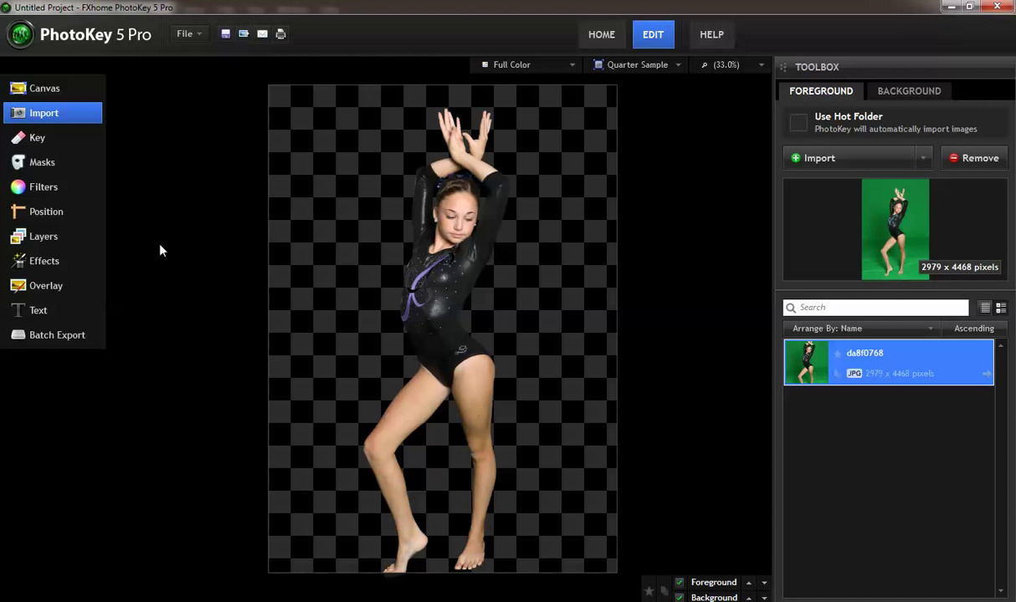
click(49, 211)
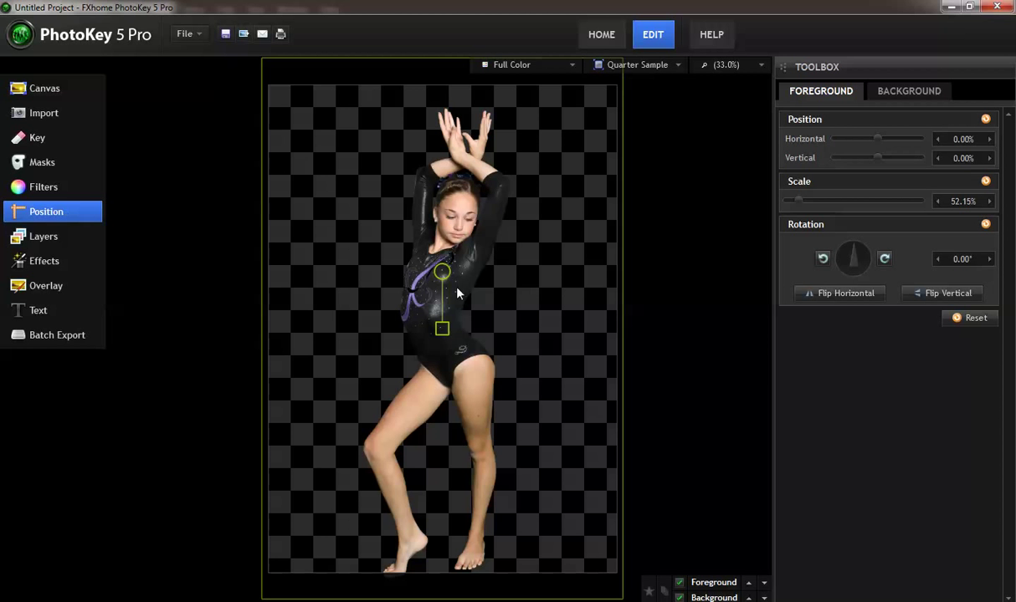
drag(483, 291, 456, 291)
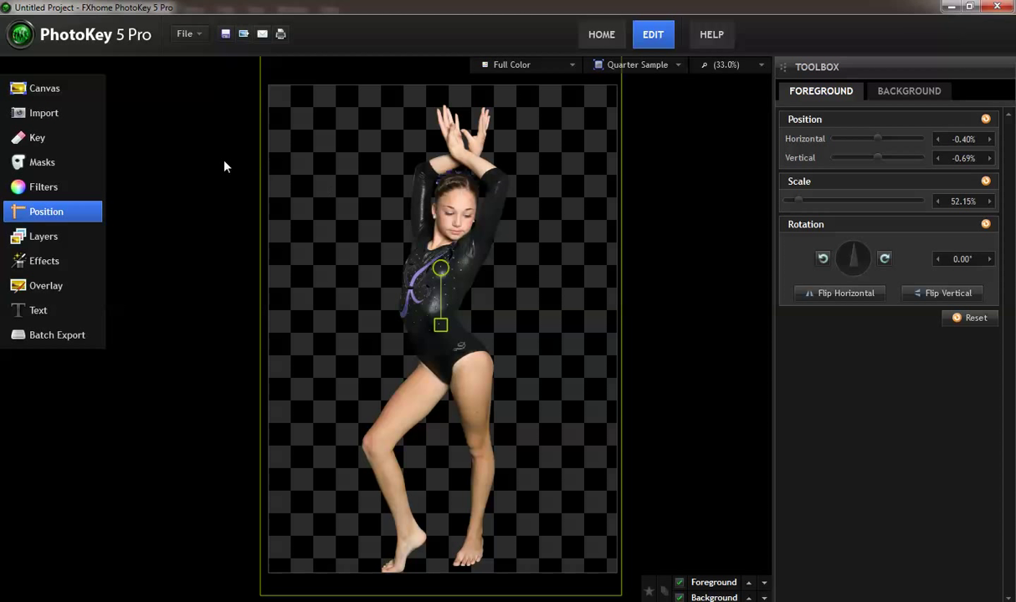
click(53, 117)
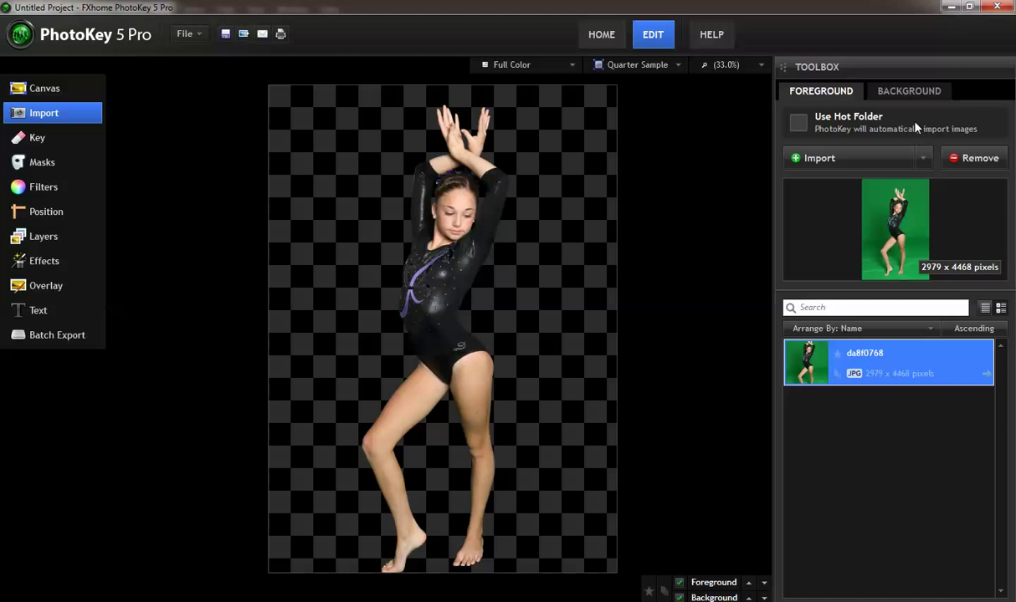
click(909, 92)
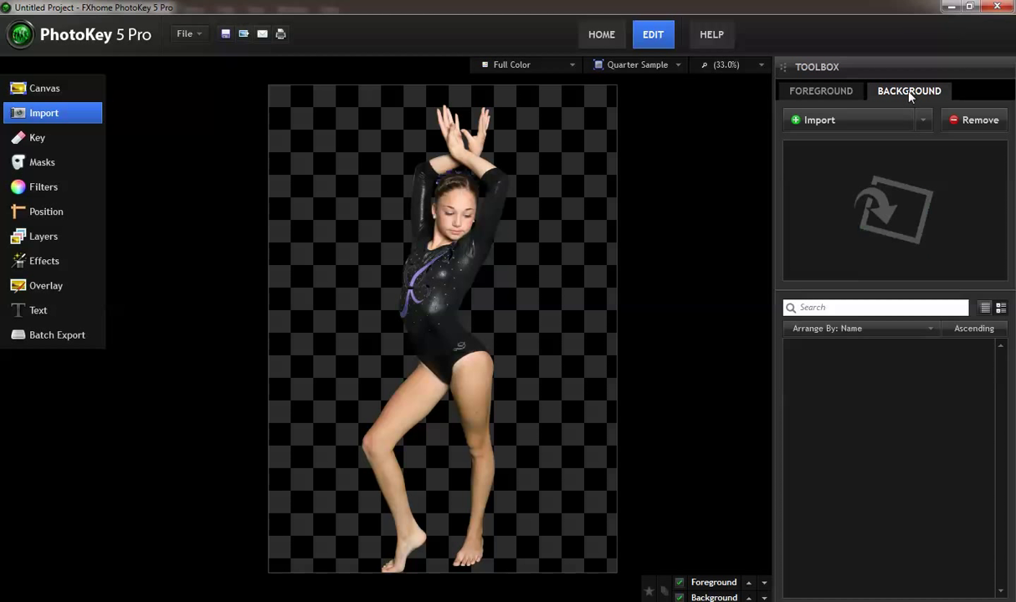
Import short-hallway from Digital Backgrounds as the background image.
click(847, 126)
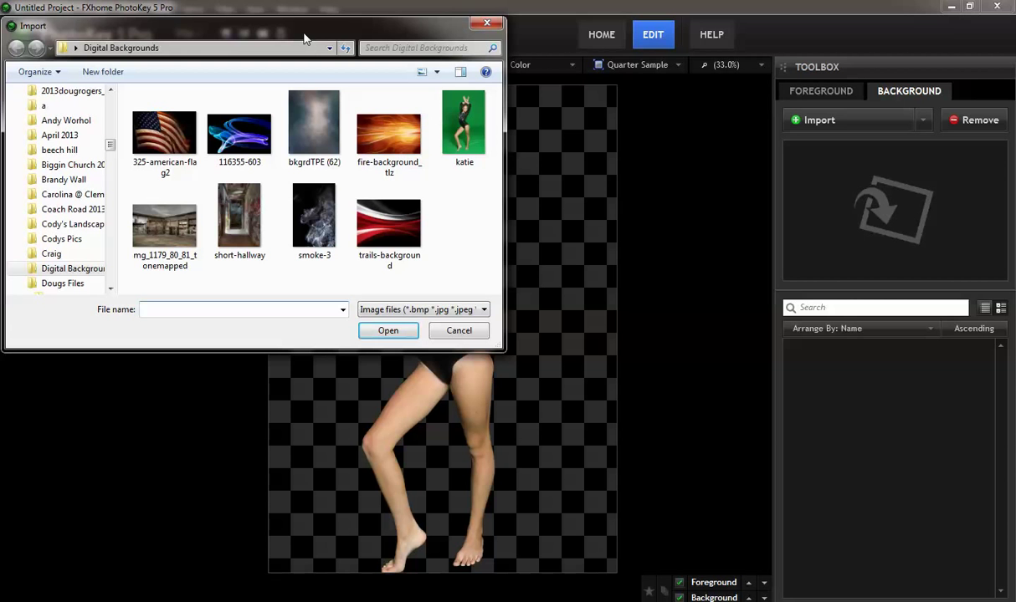
drag(306, 35, 619, 136)
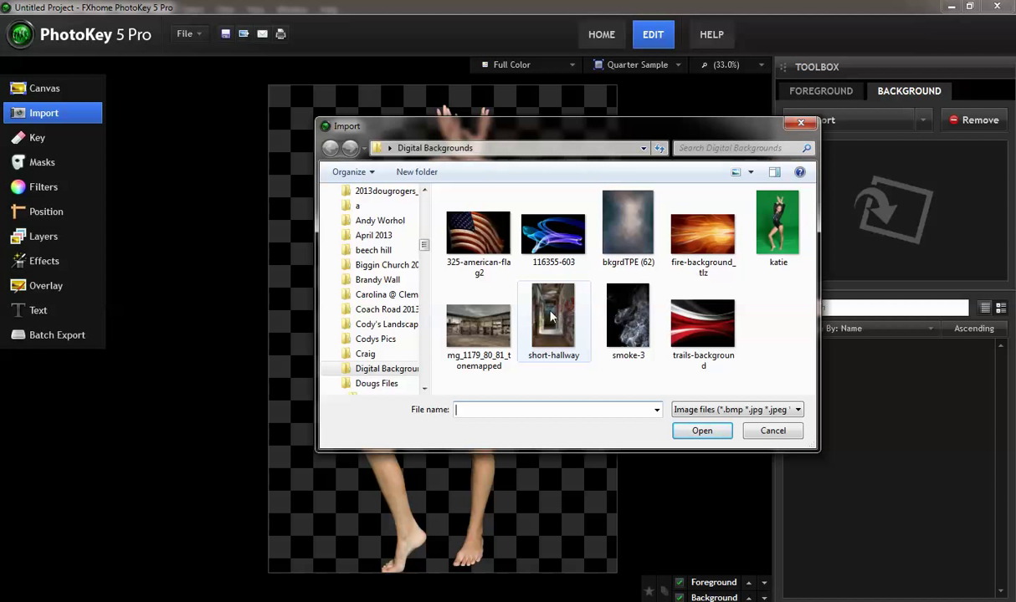
mouse_move(559, 321)
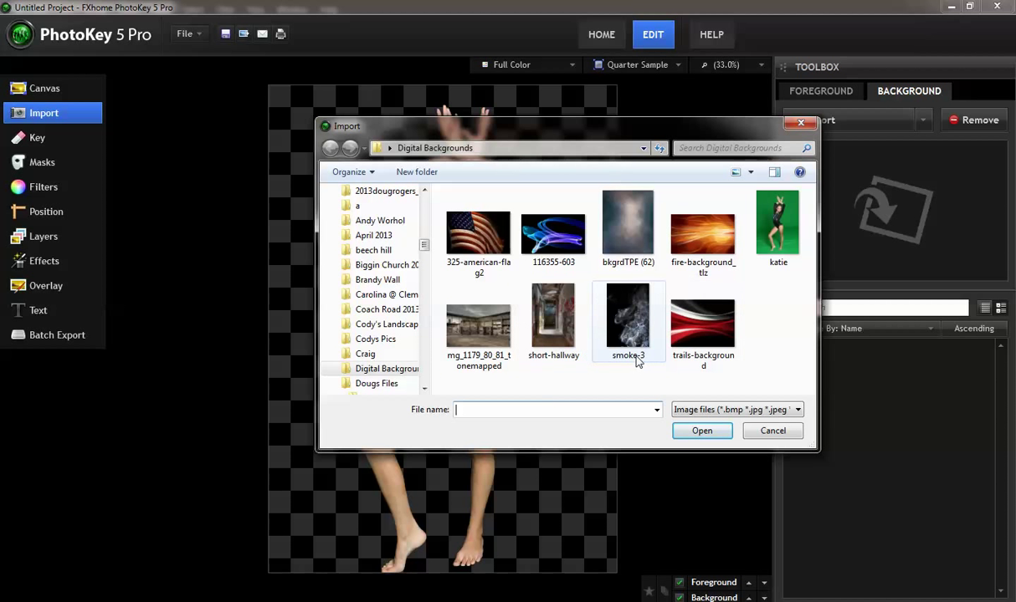
click(553, 328)
click(693, 433)
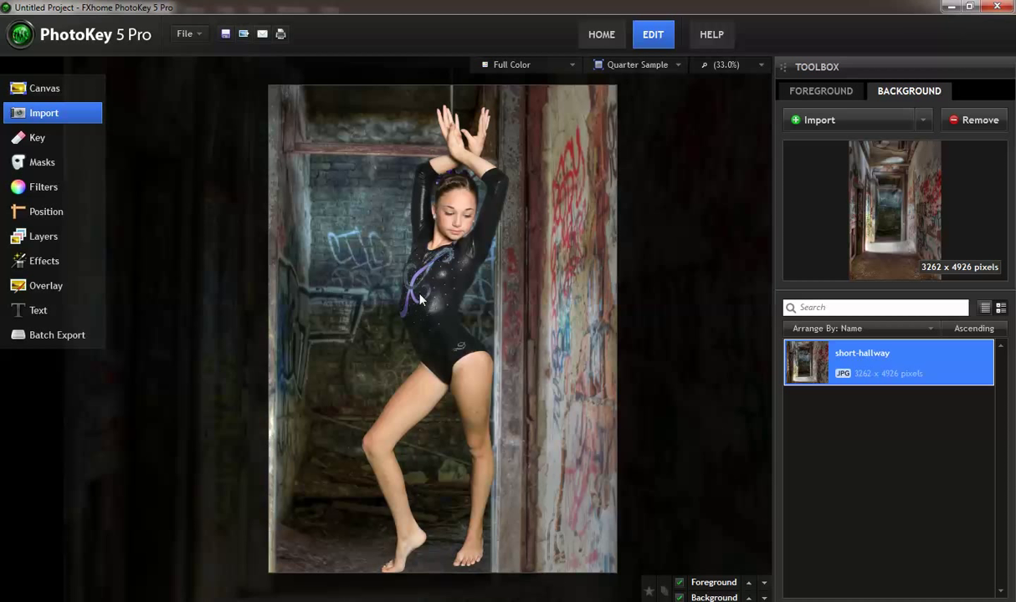
Scale the hallway background to 49.52% and offset it 2.34% horizontally, -3.08% vertically.
click(45, 211)
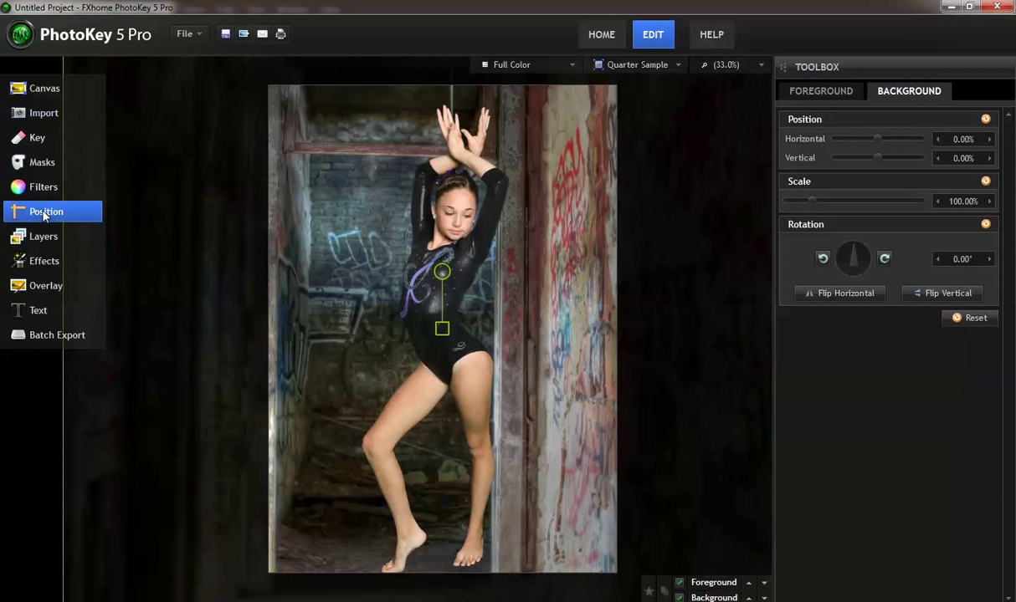
click(907, 94)
drag(811, 205, 800, 208)
drag(799, 208, 799, 208)
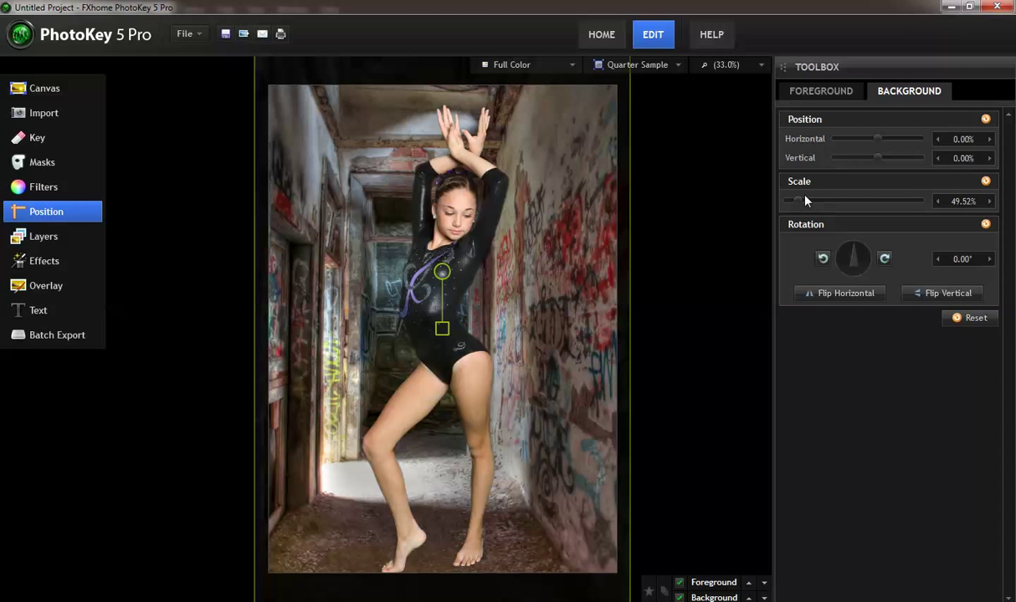
mouse_move(355, 268)
mouse_down()
mouse_move(368, 269)
mouse_move(309, 269)
mouse_move(352, 270)
mouse_up()
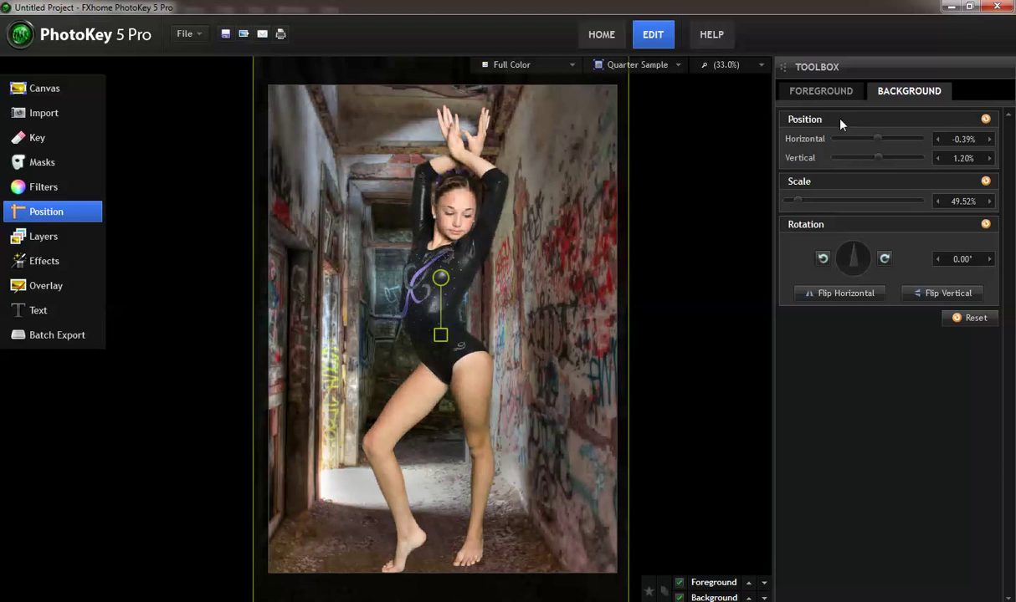
mouse_move(555, 254)
mouse_down()
mouse_move(545, 260)
mouse_move(548, 240)
mouse_up()
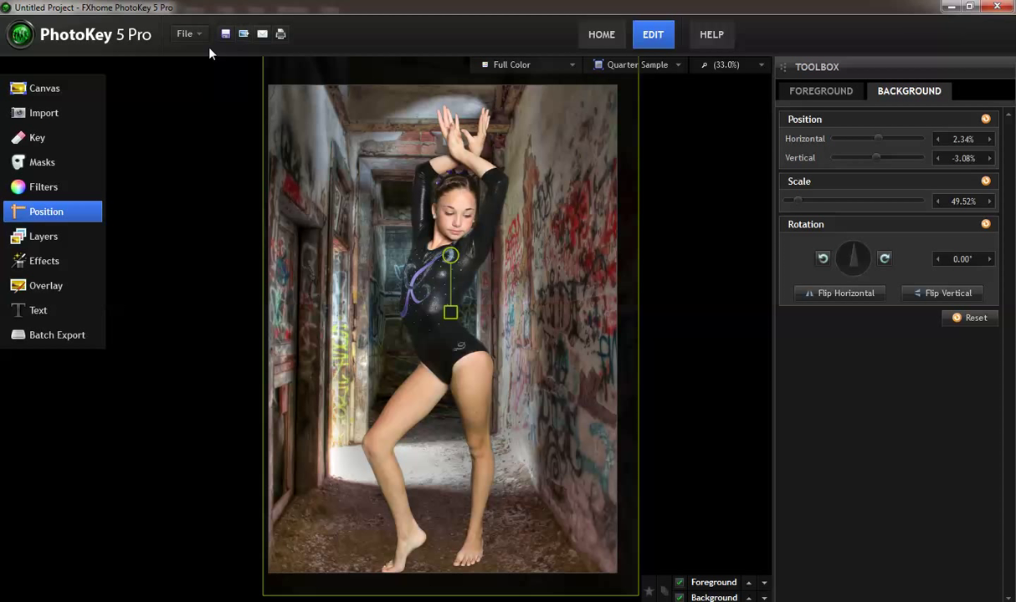
Preview the Bleach Bypass and Vignette effects, then switch both off again.
click(50, 262)
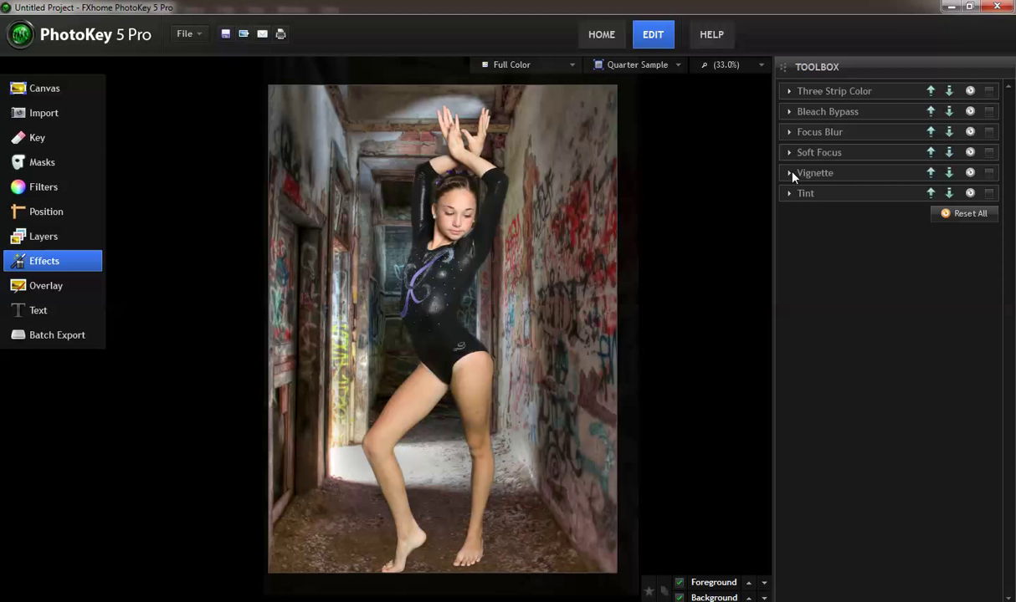
click(790, 112)
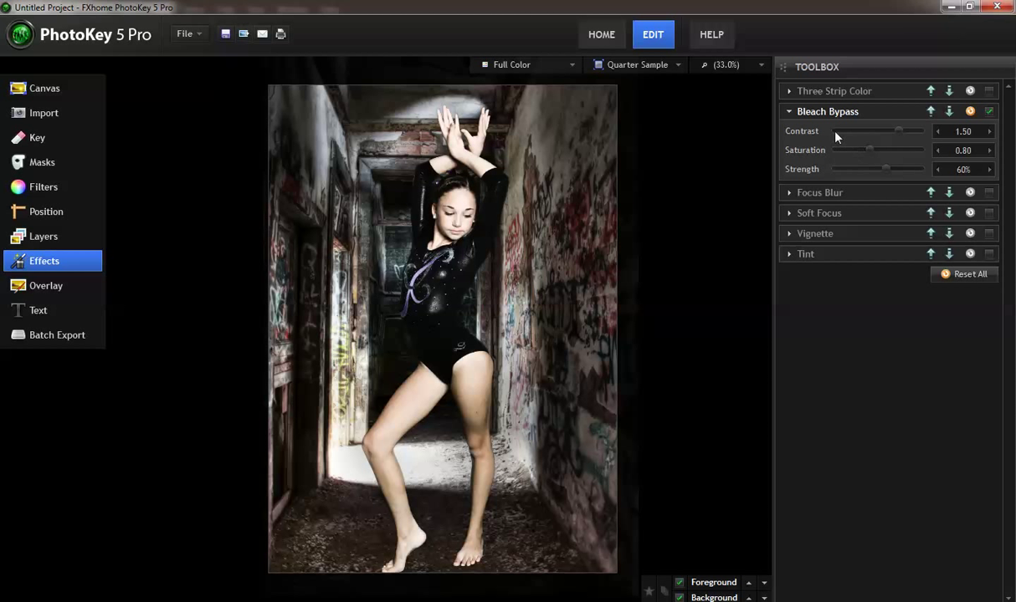
click(789, 234)
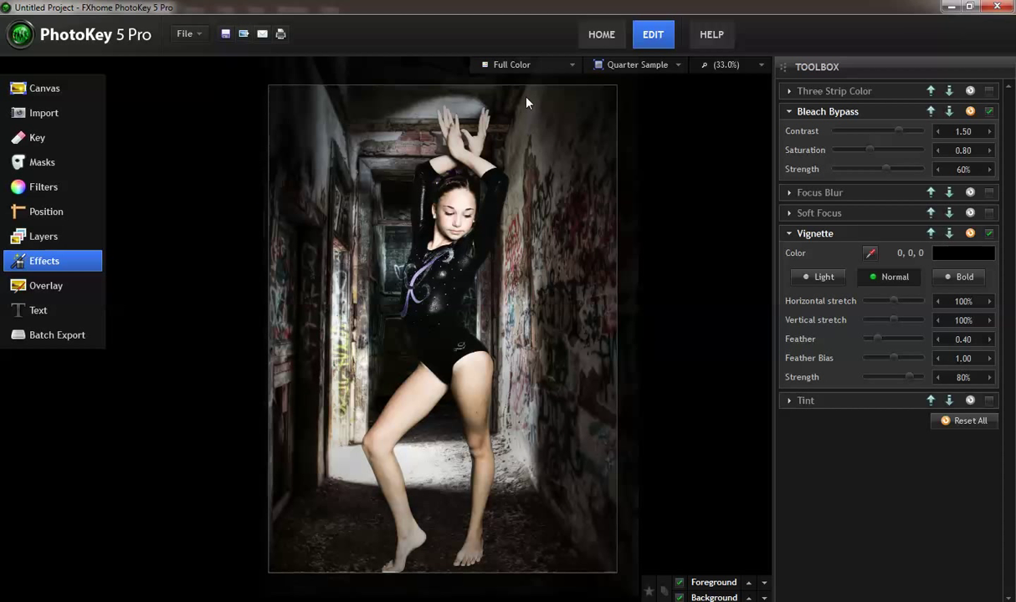
click(989, 234)
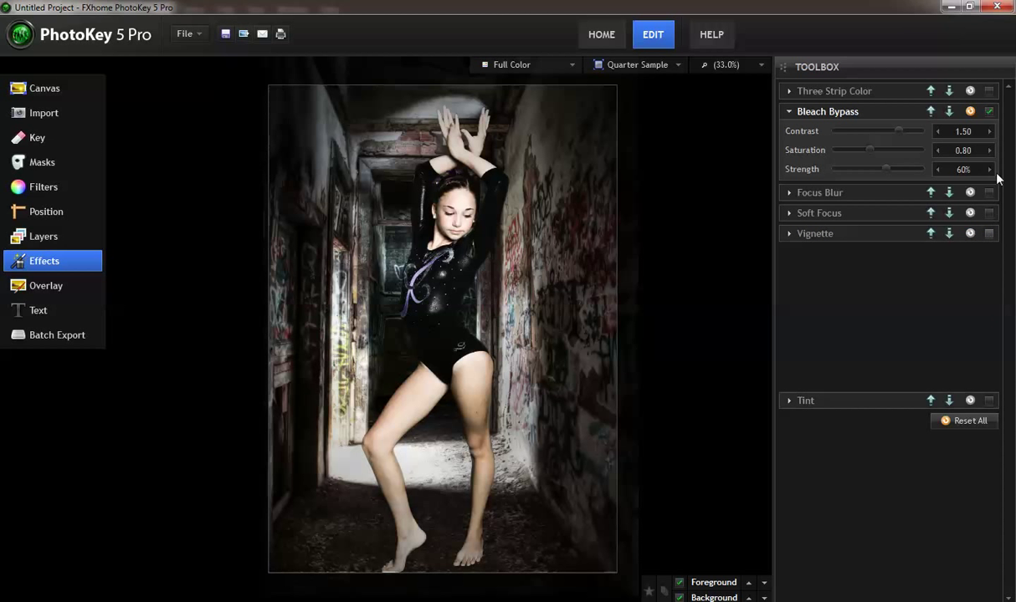
click(989, 111)
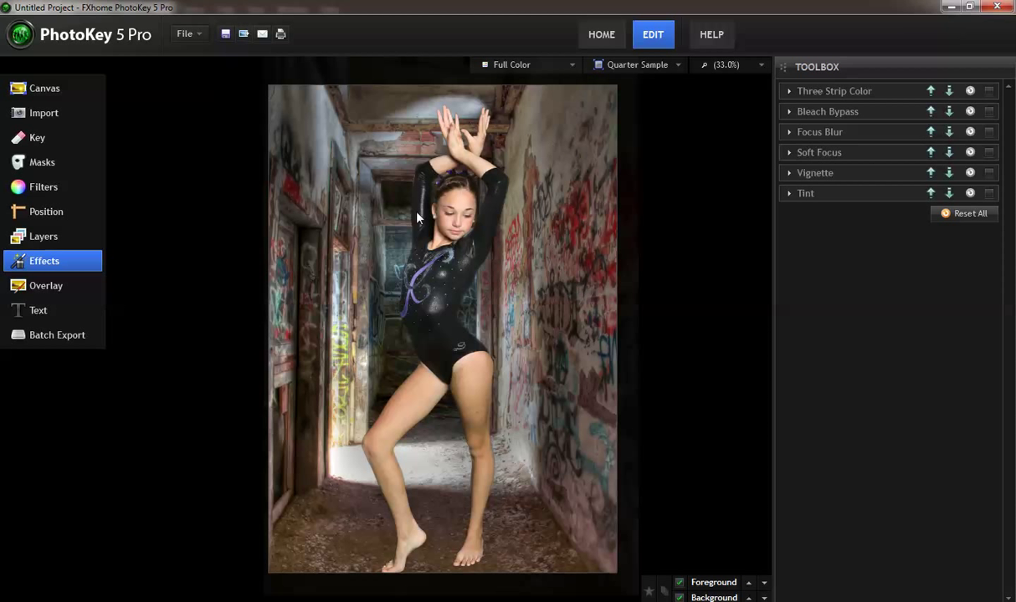
Preview the Focus Blur effect, then switch it off.
click(789, 133)
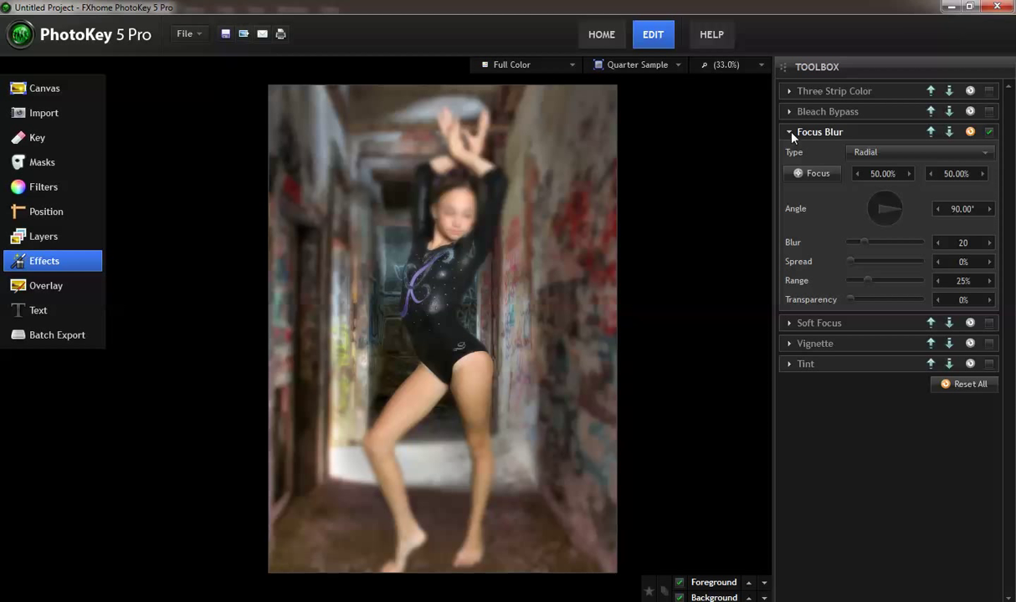
click(789, 133)
click(989, 132)
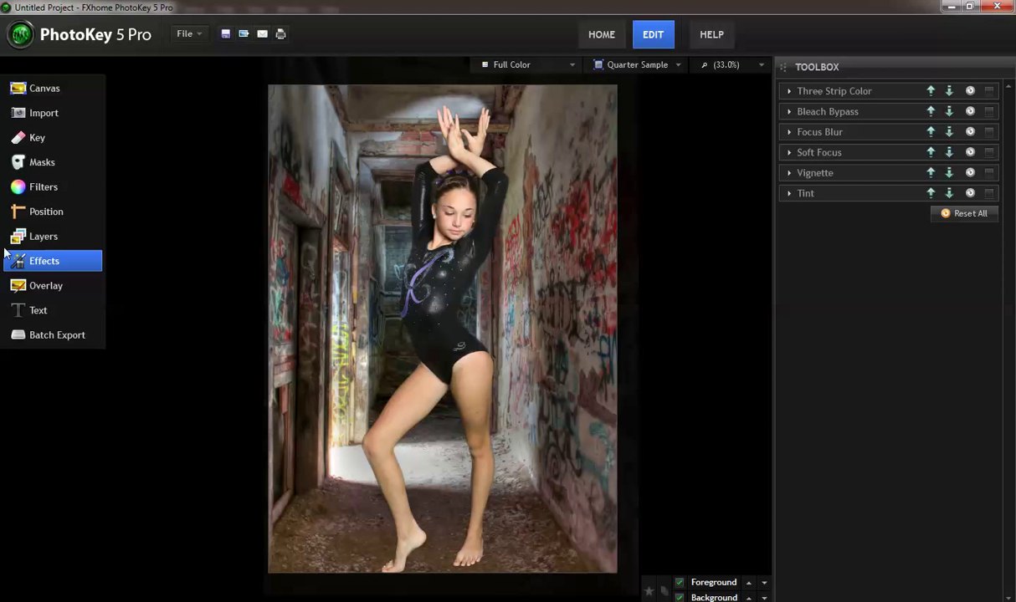
Add a Blur filter set to 2 on the background layer only.
click(42, 191)
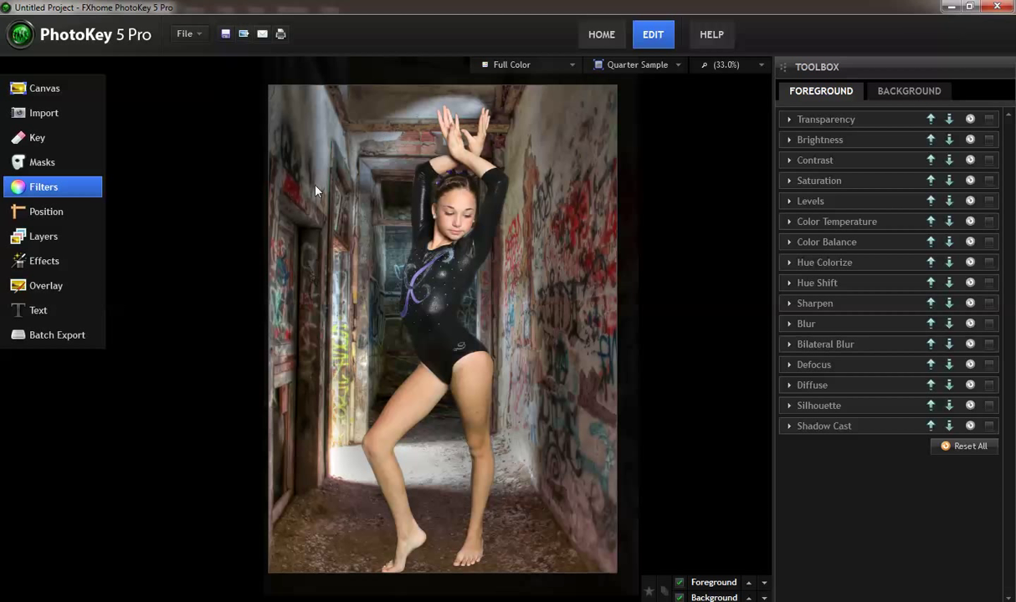
click(925, 92)
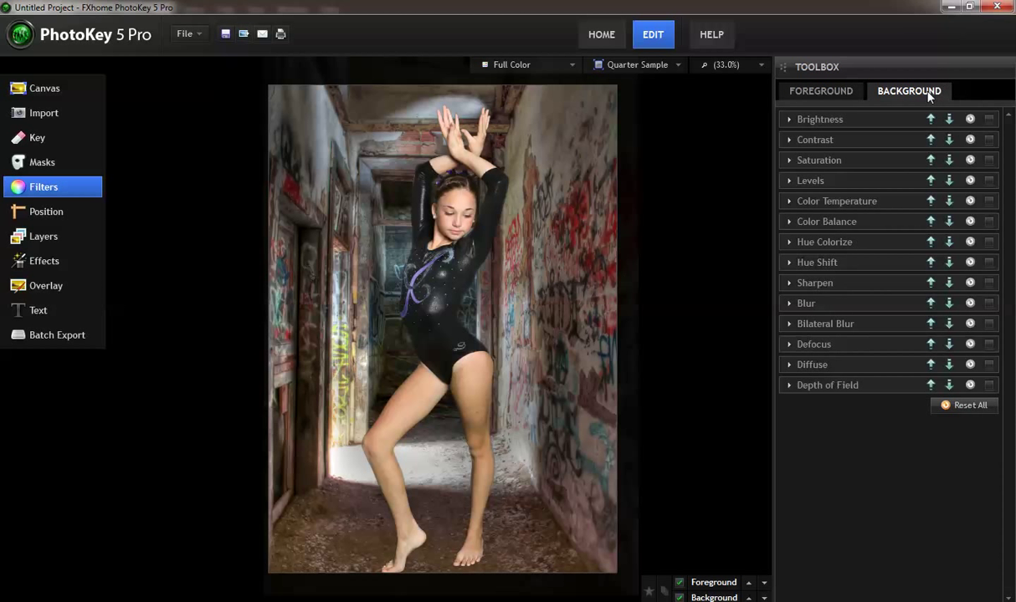
click(789, 120)
click(789, 120)
click(789, 304)
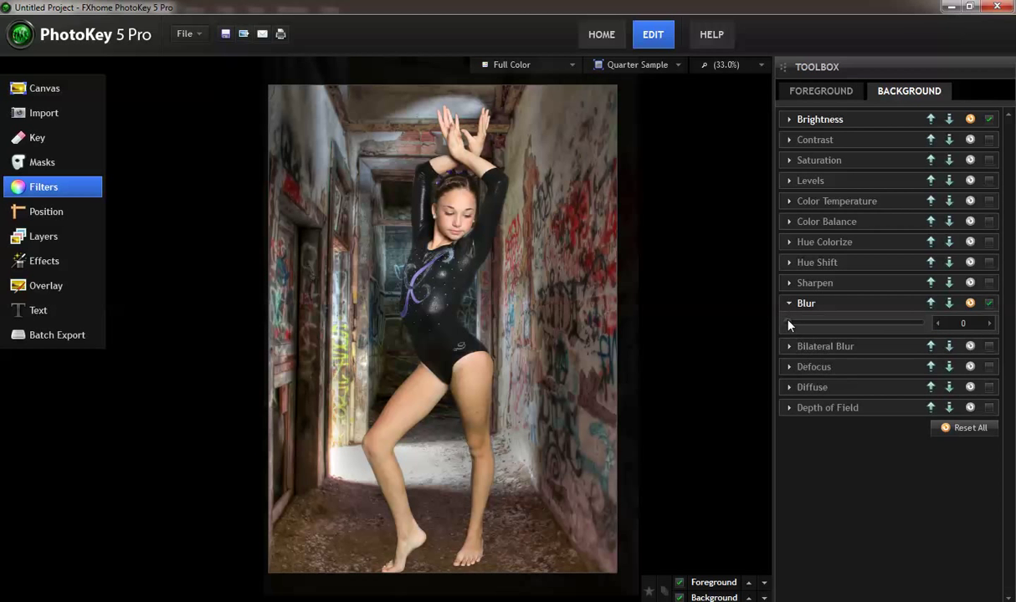
drag(789, 325, 793, 325)
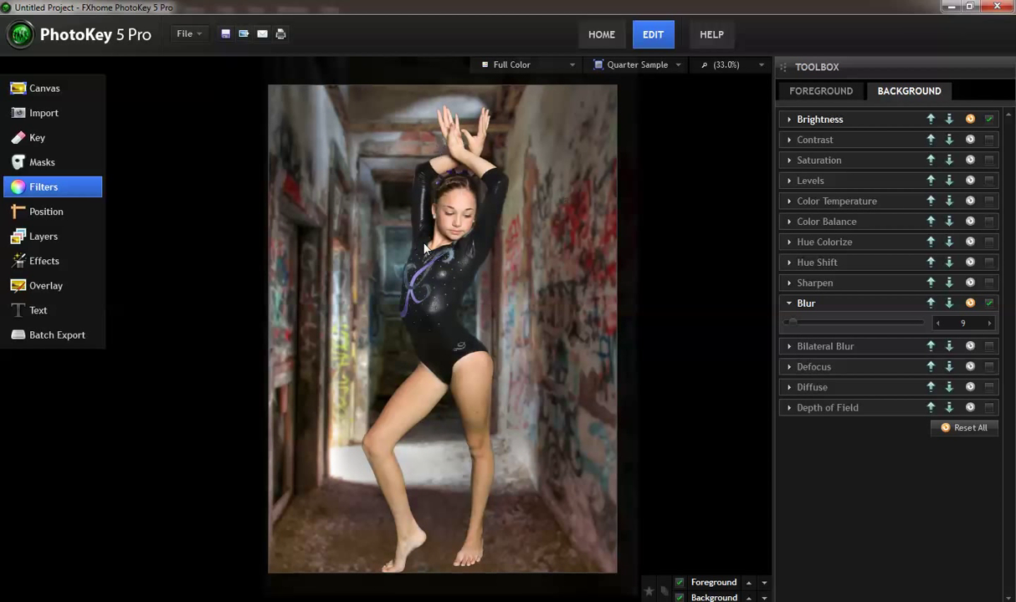
drag(794, 325, 793, 326)
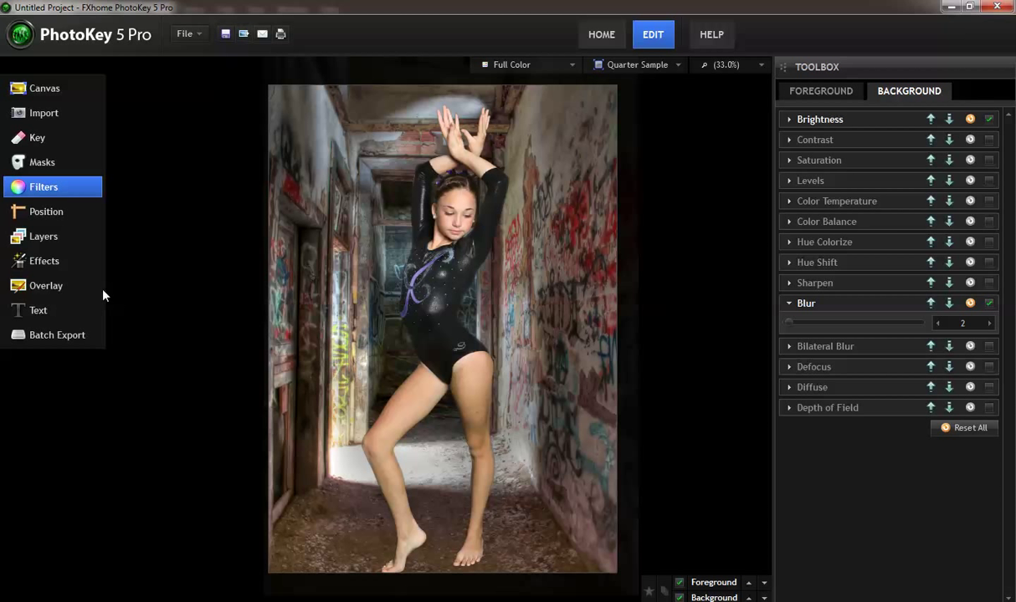
click(54, 263)
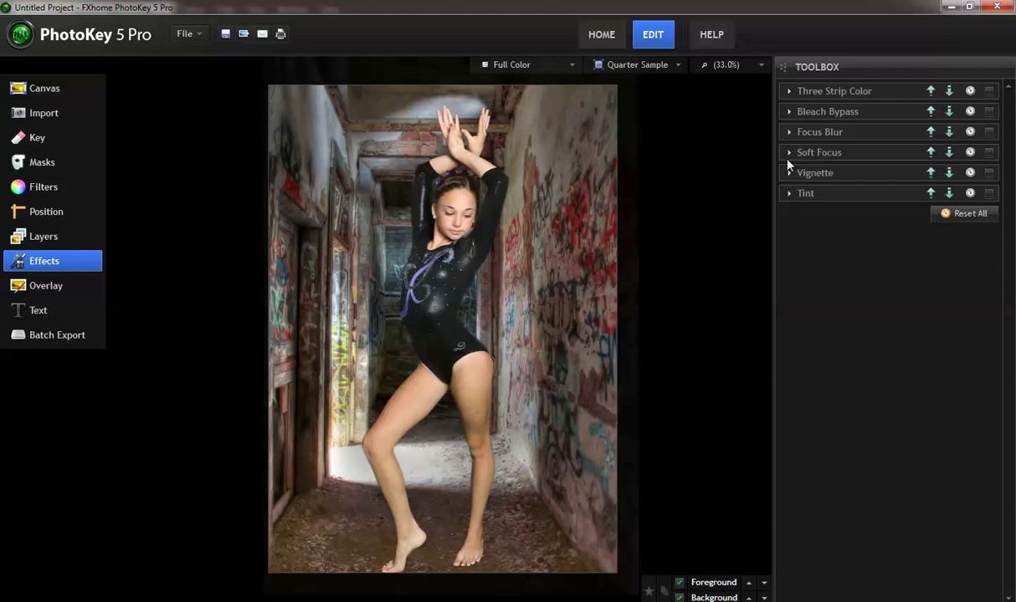
Turn on Bleach Bypass at 44% strength and add a Normal black Vignette at 80%.
click(789, 112)
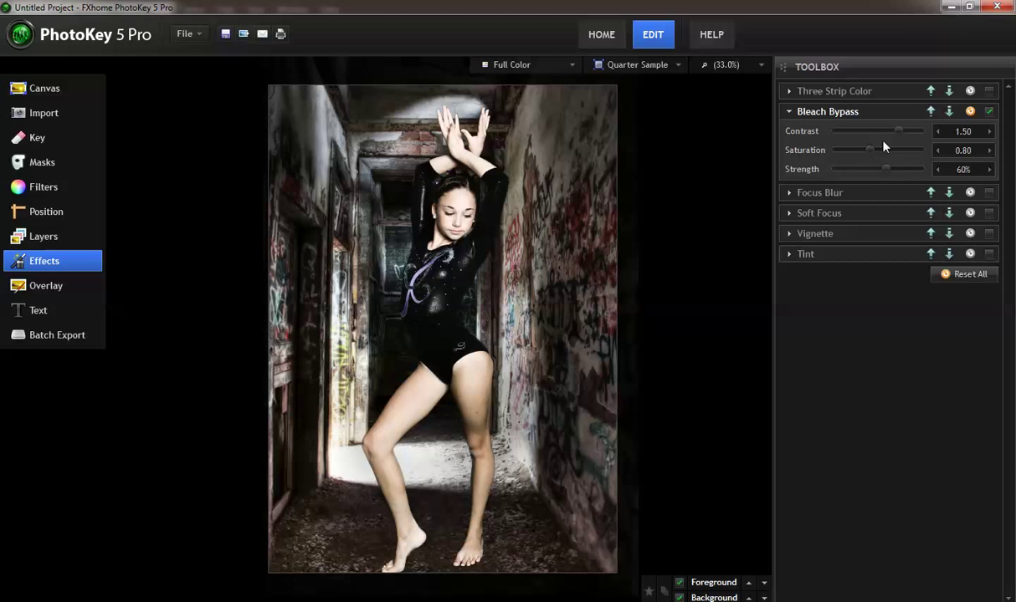
drag(886, 170, 873, 169)
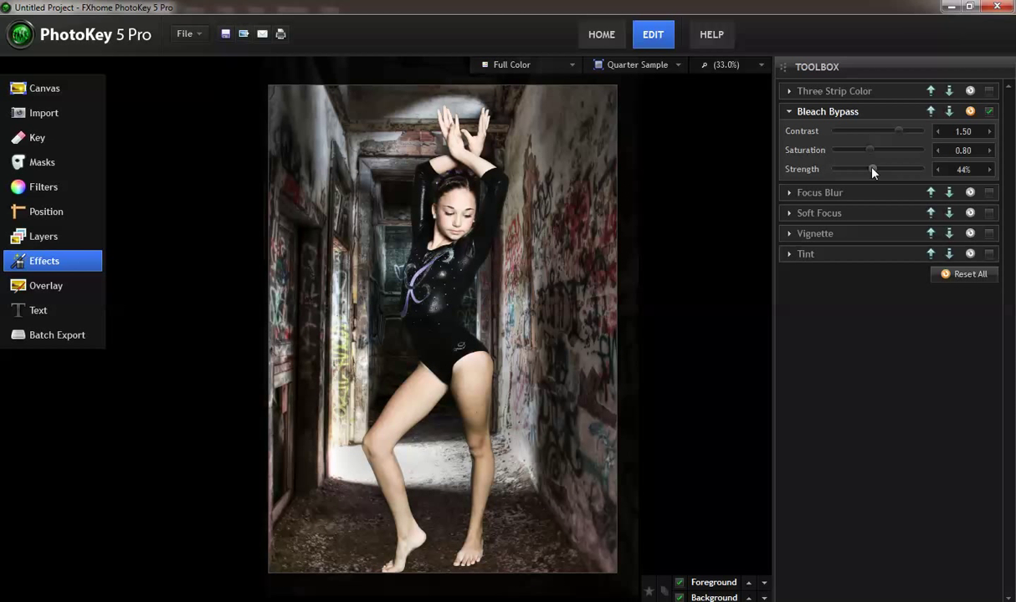
click(791, 235)
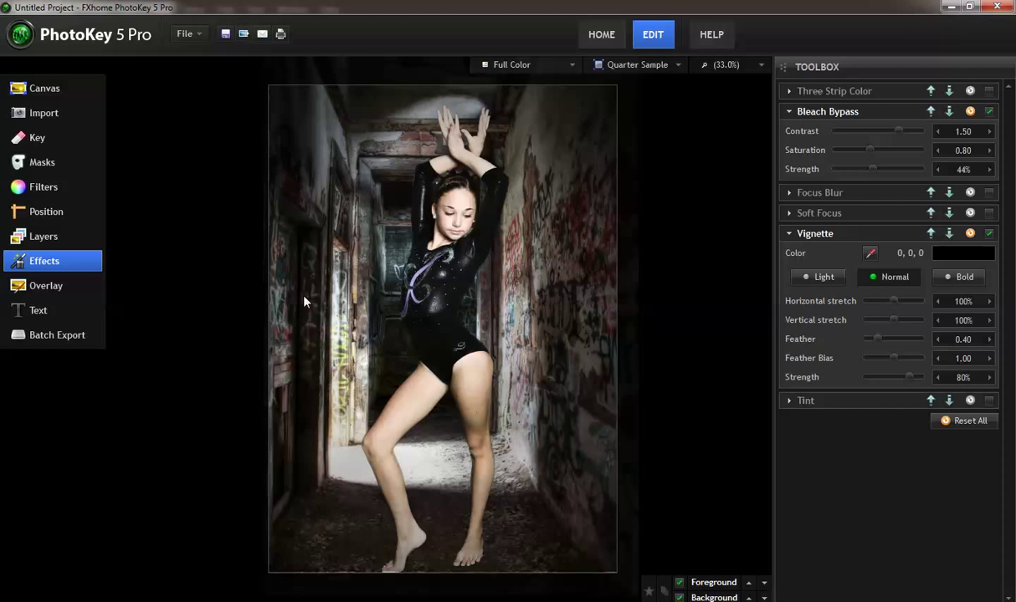
Set the Batch Export format to JPG with quality 100.
click(44, 338)
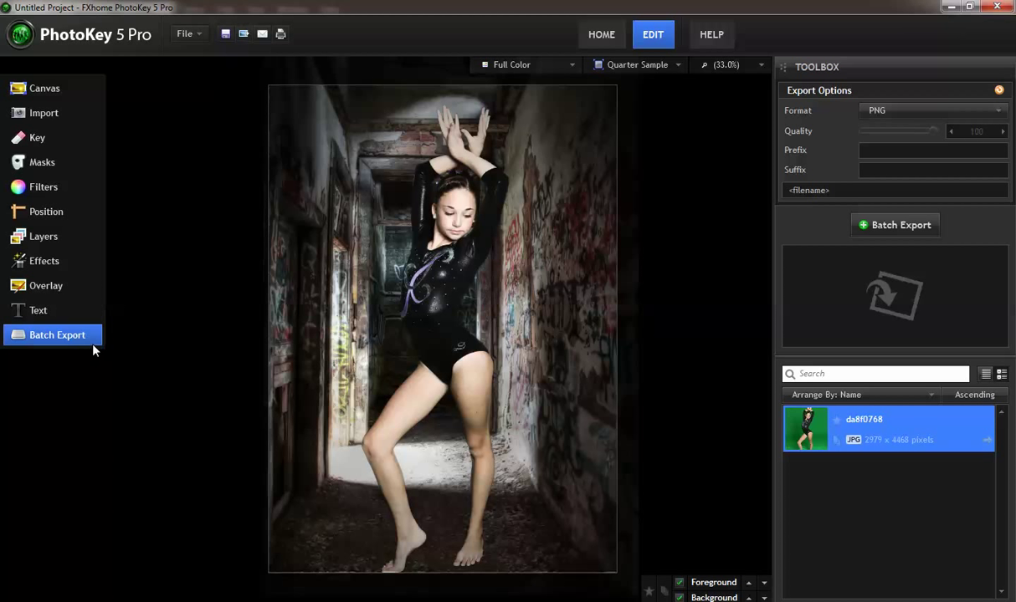
click(1000, 111)
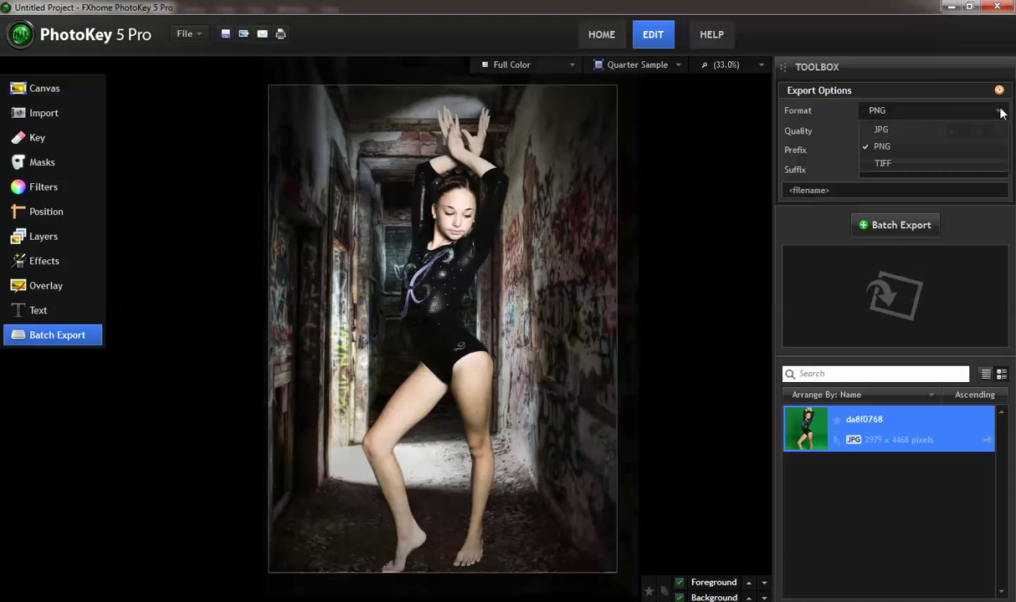
click(974, 130)
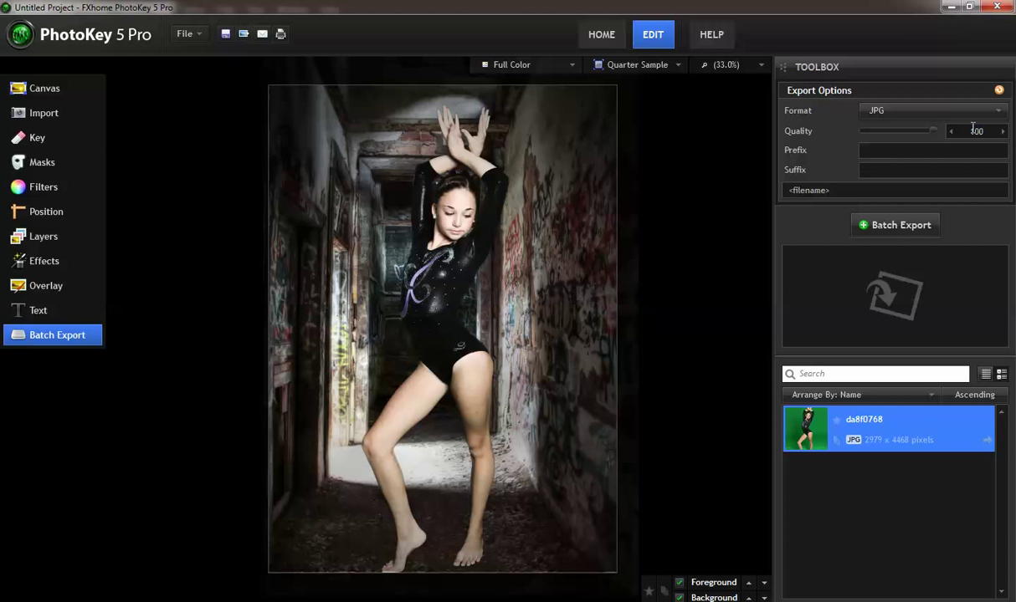
click(1000, 111)
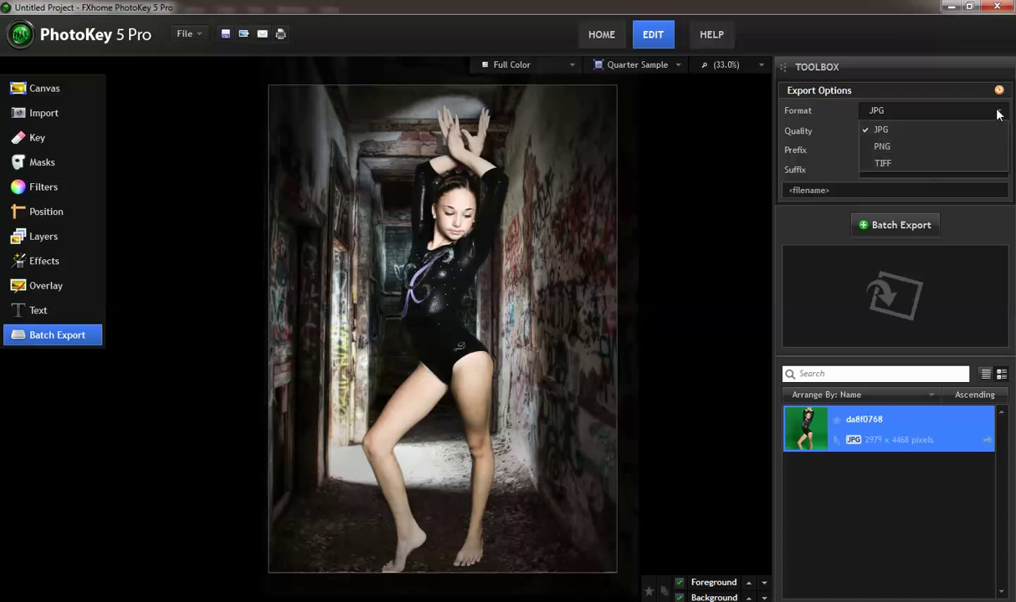
click(998, 114)
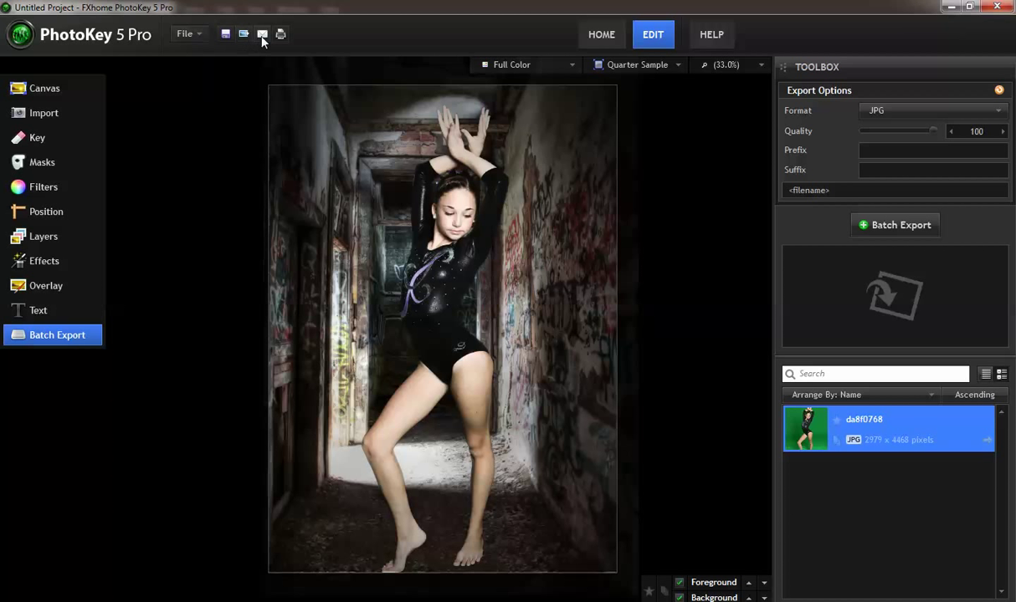
click(200, 37)
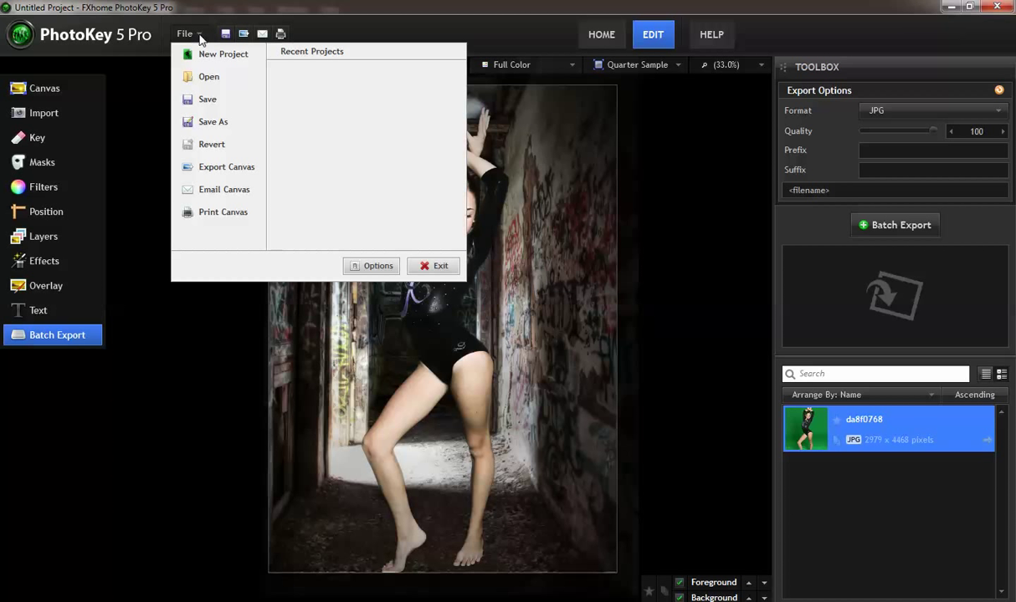
Start exporting the composite image and browse to the Desktop location.
click(191, 94)
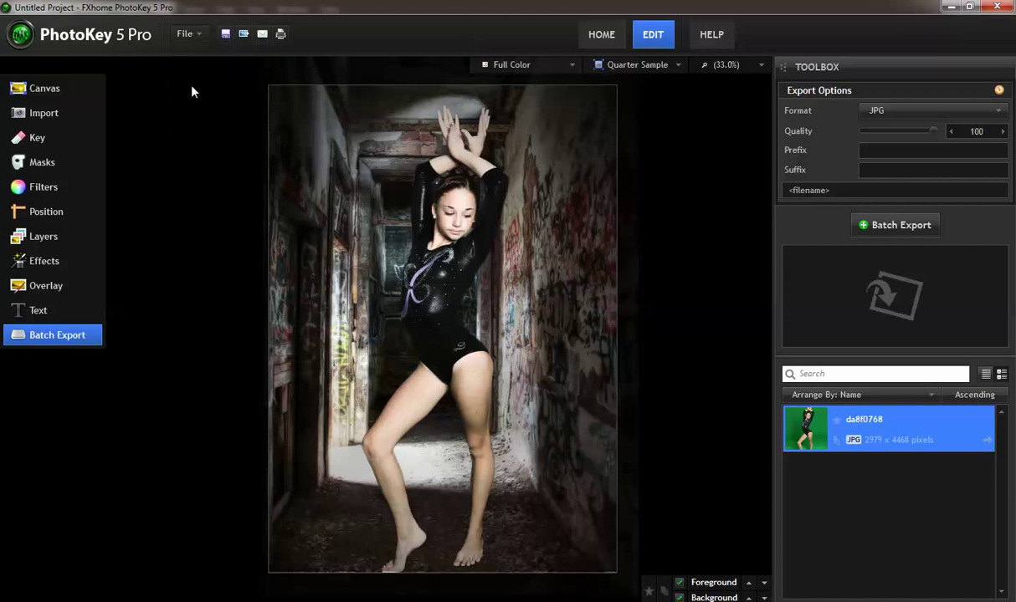
click(246, 38)
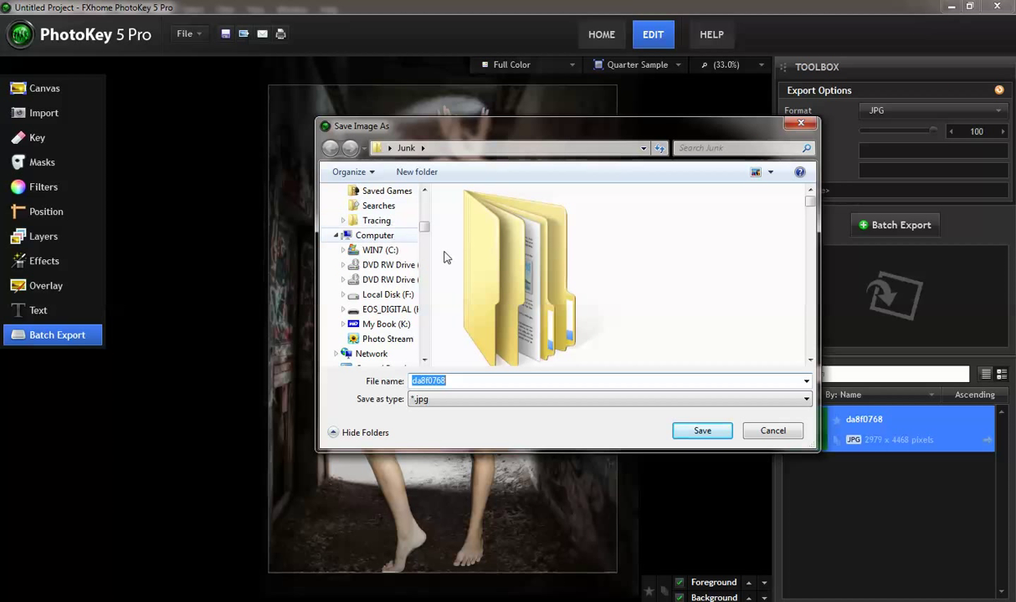
scroll(424, 228, up, 5)
scroll(425, 227, down, 3)
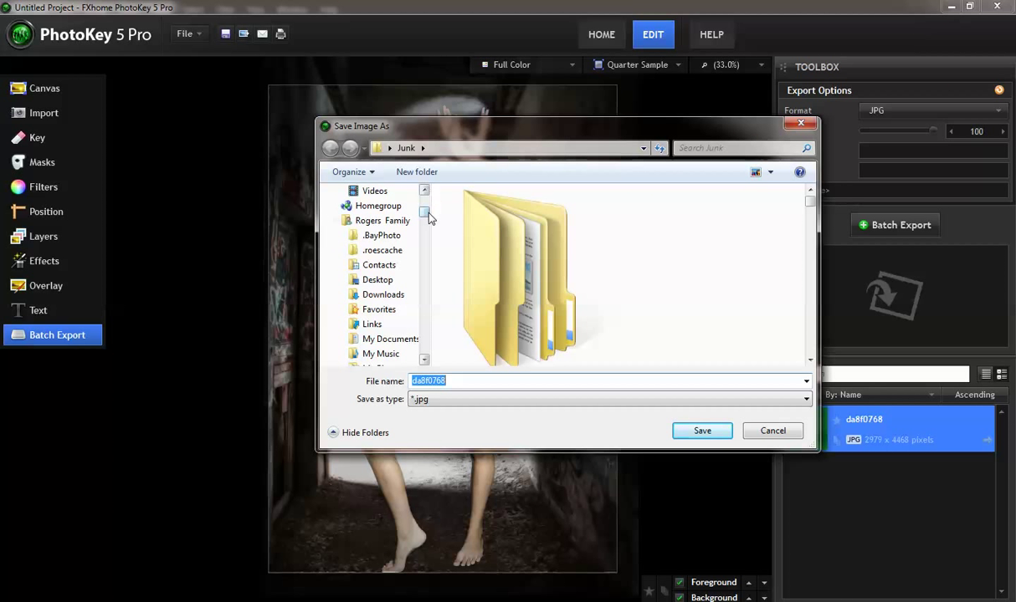
scroll(424, 201, up, 3)
click(363, 271)
Save the composite as da8f0768.jpg in the Digital Backgrounds folder and confirm the export finished.
drag(810, 205, 810, 243)
click(764, 243)
double_click(764, 243)
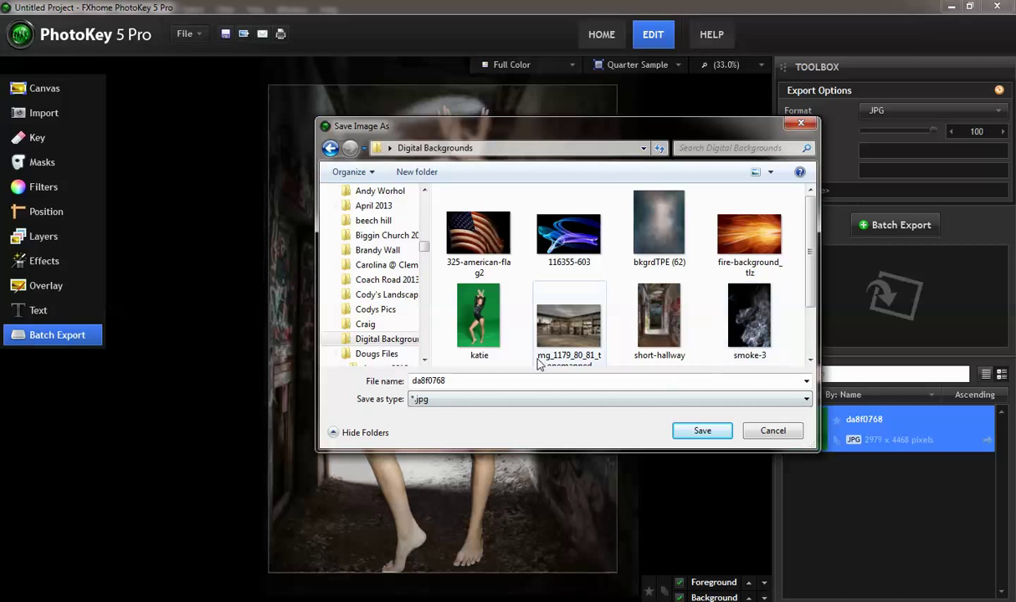
click(702, 432)
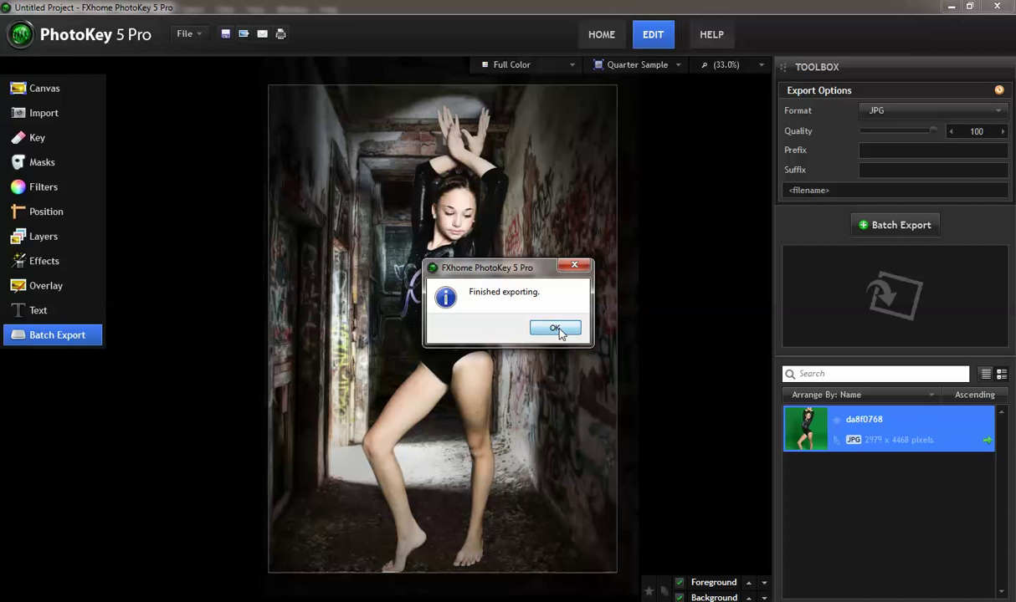
click(560, 328)
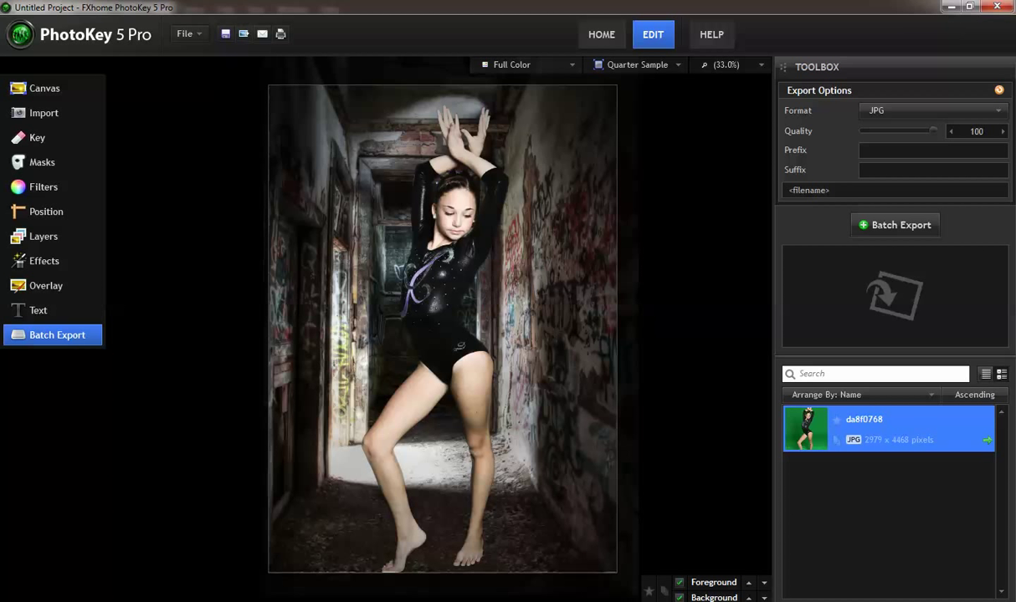
click(586, 548)
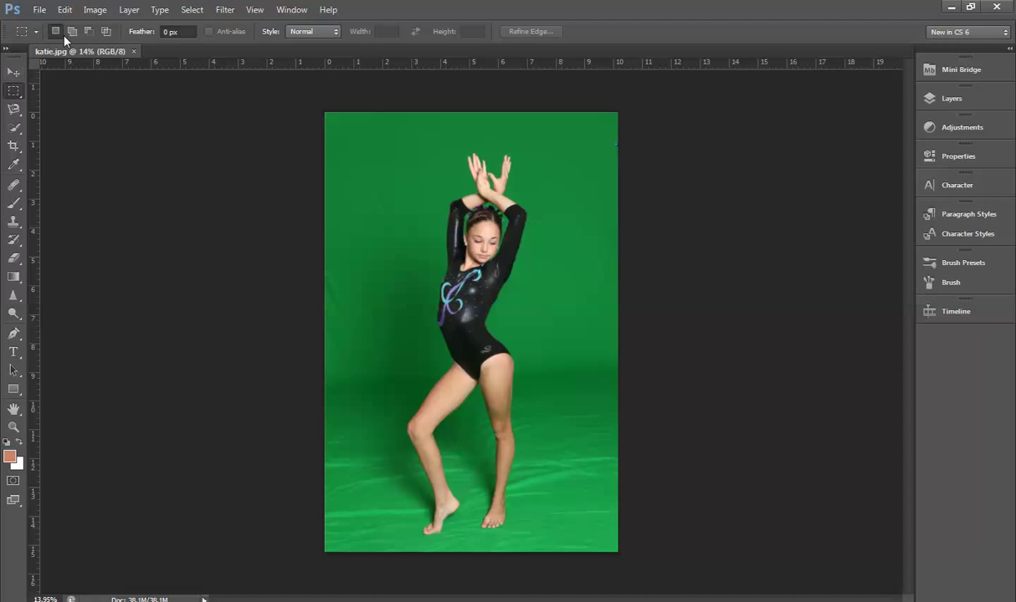
Open the exported da8f0768 image from Digital Backgrounds in Photoshop.
click(39, 11)
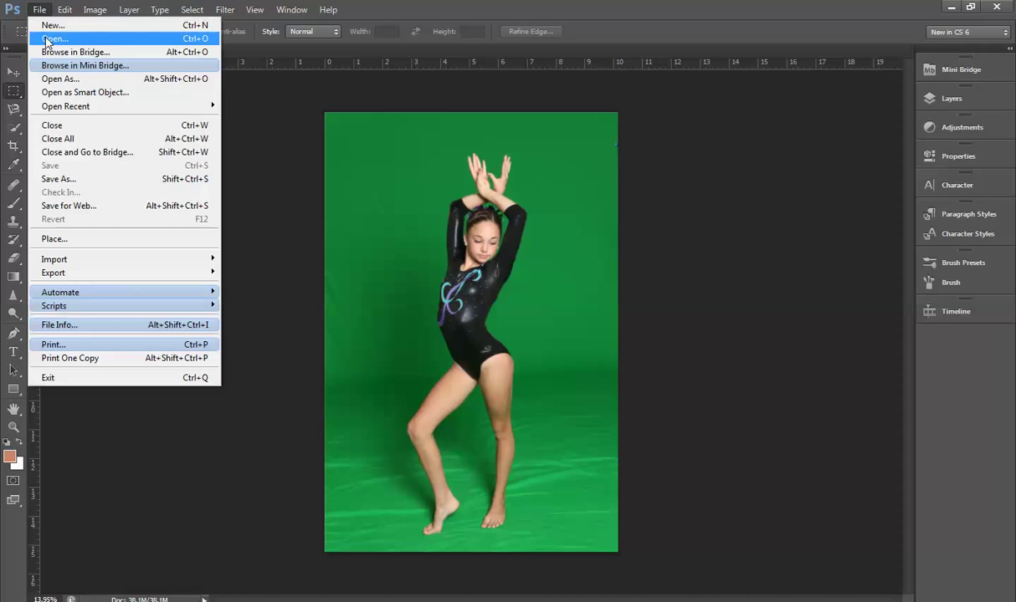
click(51, 38)
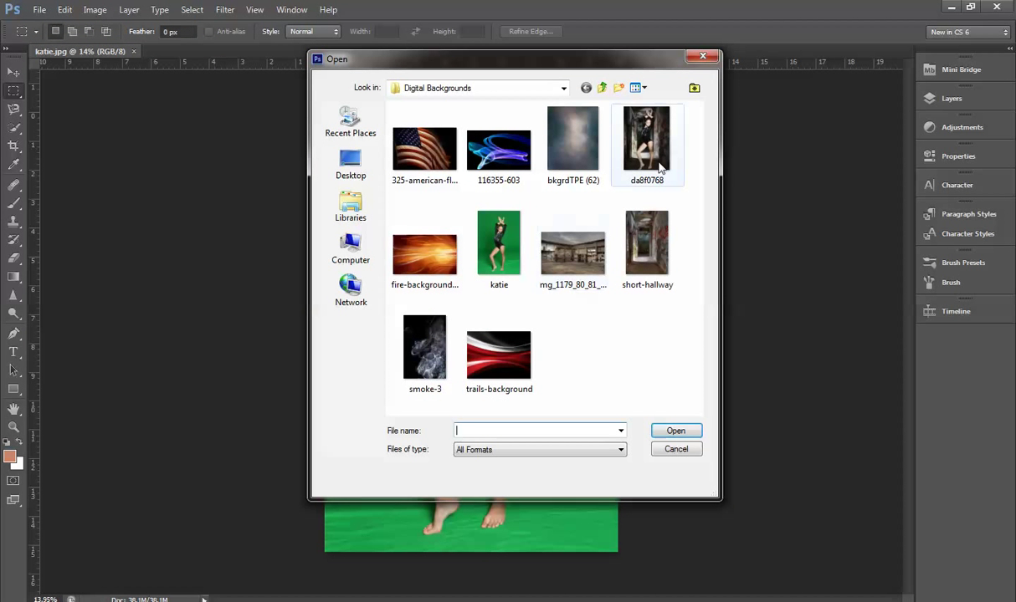
click(660, 167)
click(676, 431)
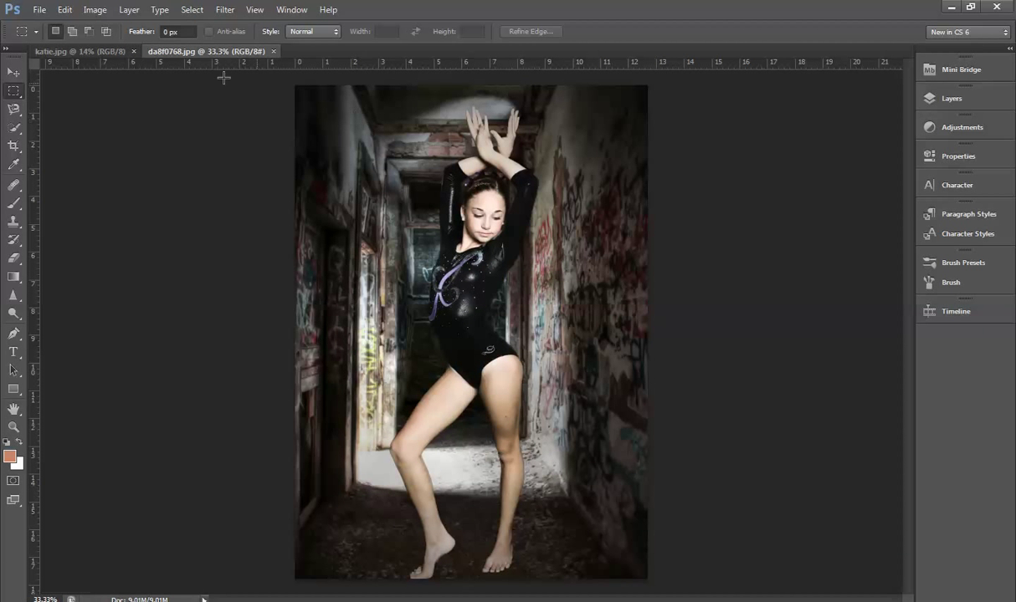
Arrange the documents 2-up Vertical so da8f0768 and katie.jpg sit side by side.
click(292, 9)
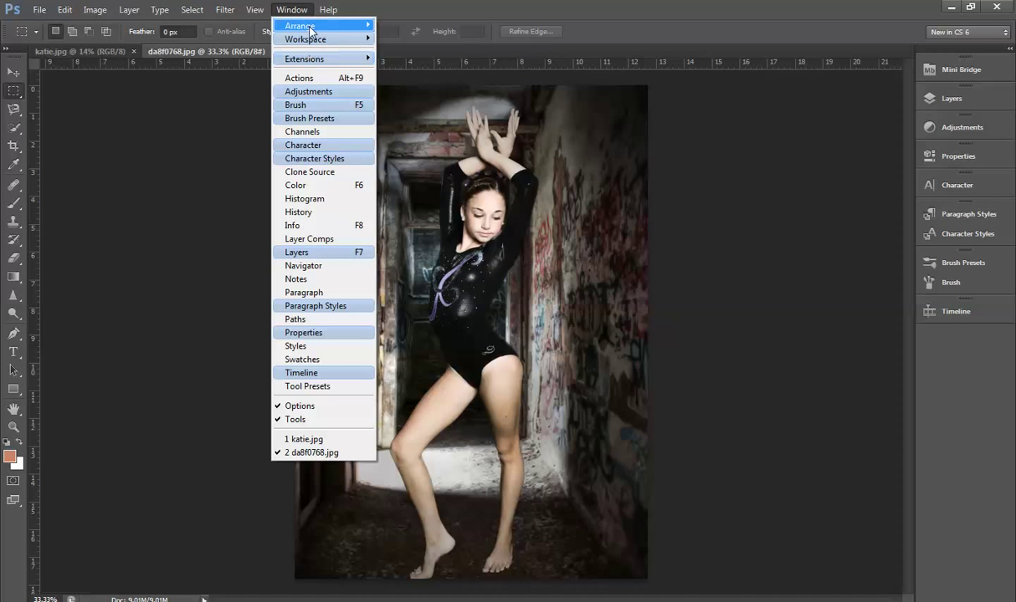
mouse_move(311, 29)
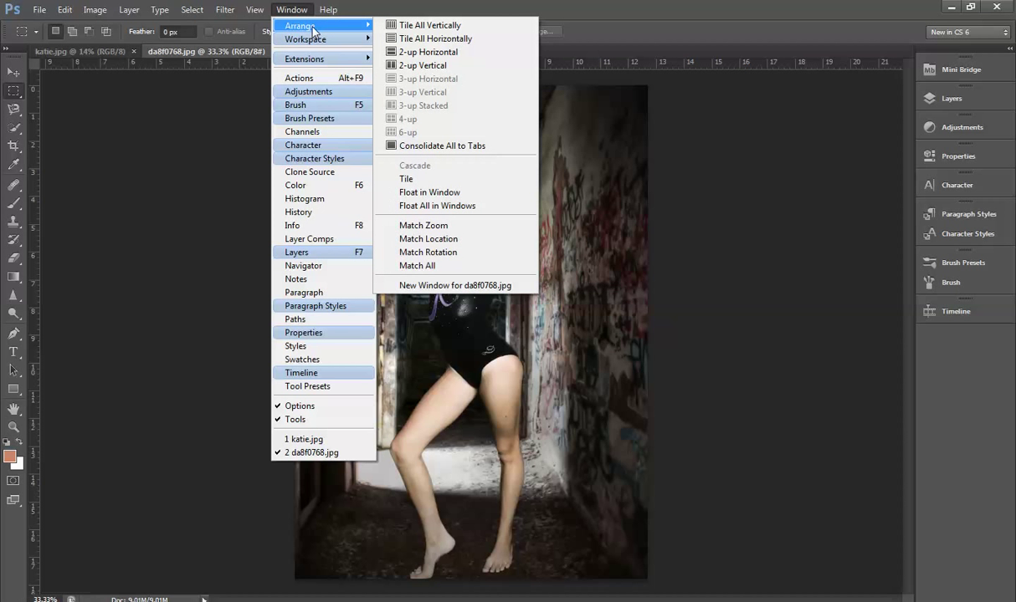
click(410, 66)
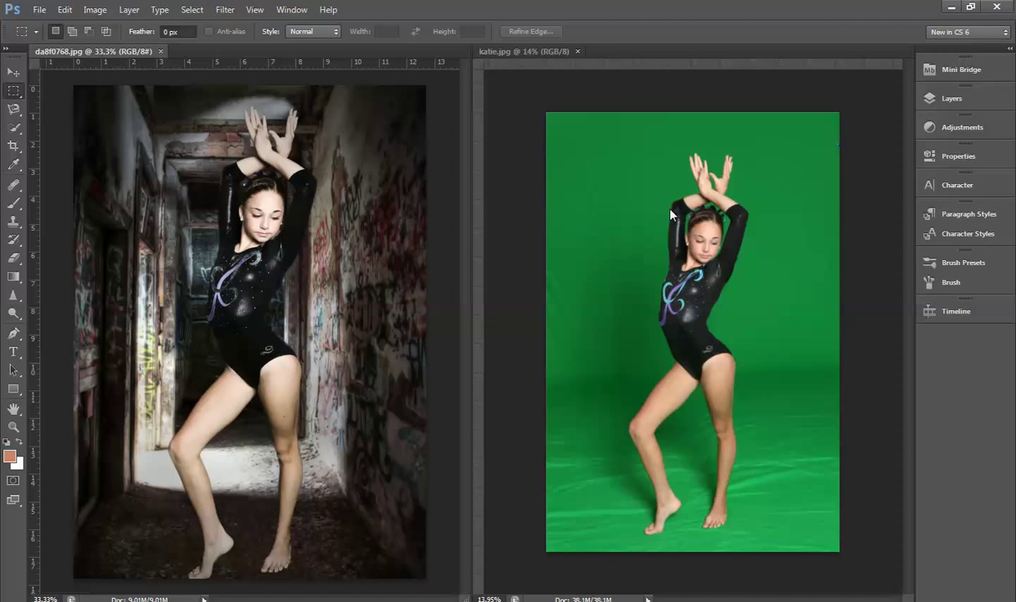
click(661, 258)
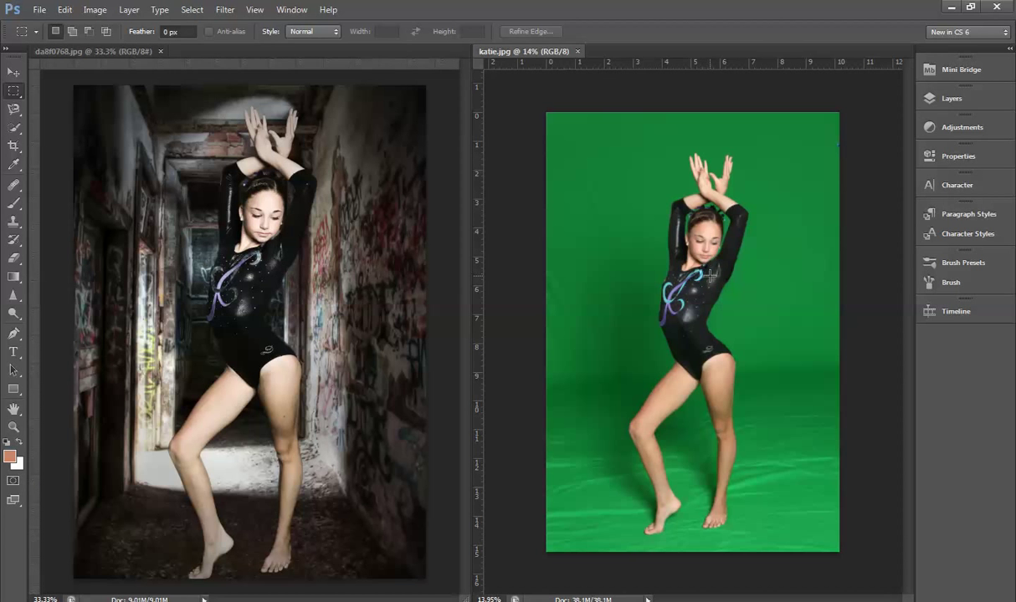
key(ctrl+0)
click(278, 260)
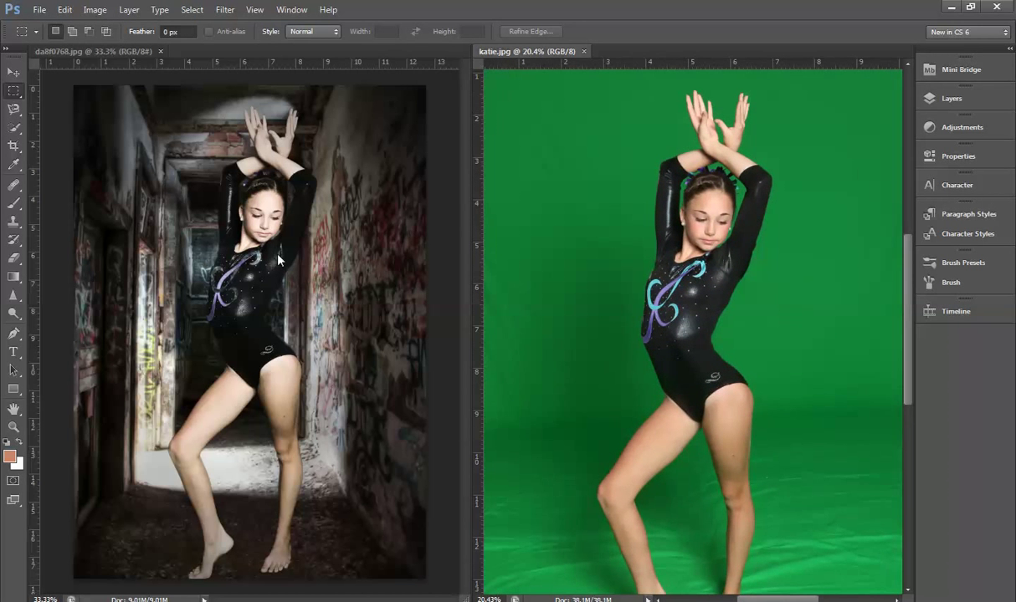
key(ctrl+0)
scroll(278, 258, down, 1)
click(640, 299)
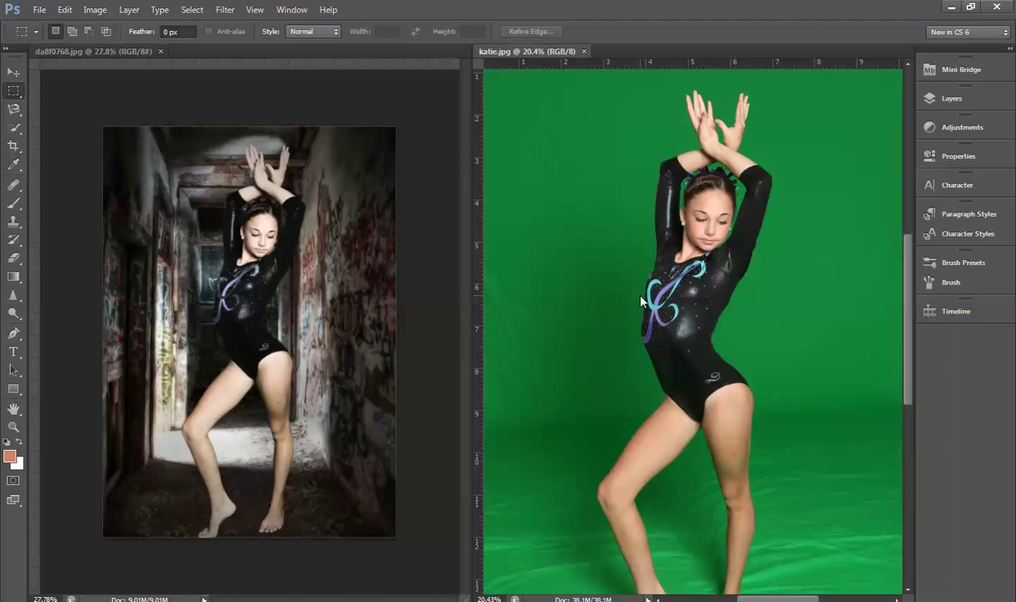
scroll(640, 299, down, 1)
scroll(640, 299, down, 1)
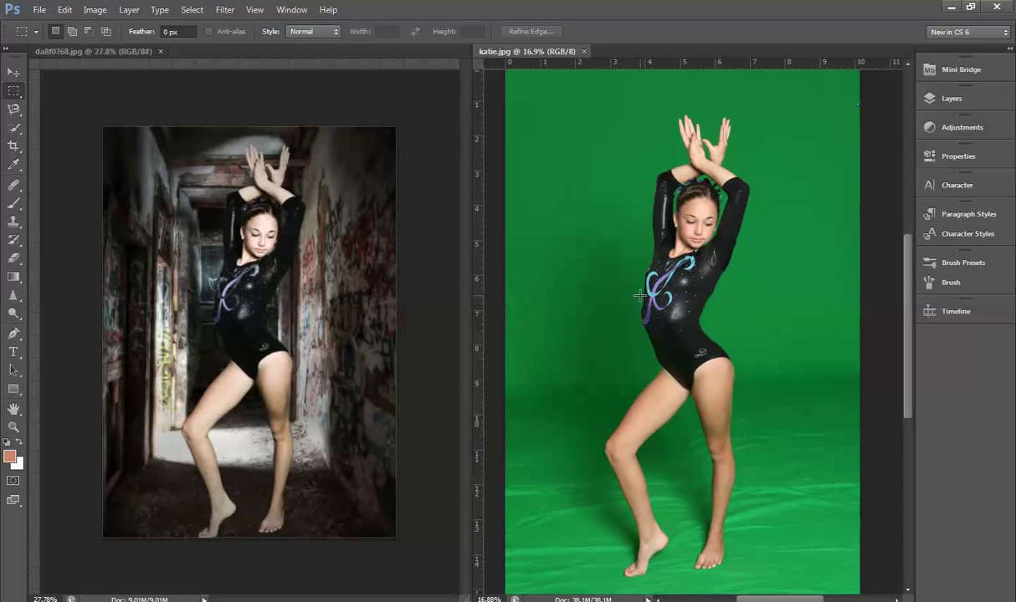
click(229, 248)
scroll(228, 248, up, 1)
scroll(228, 247, up, 1)
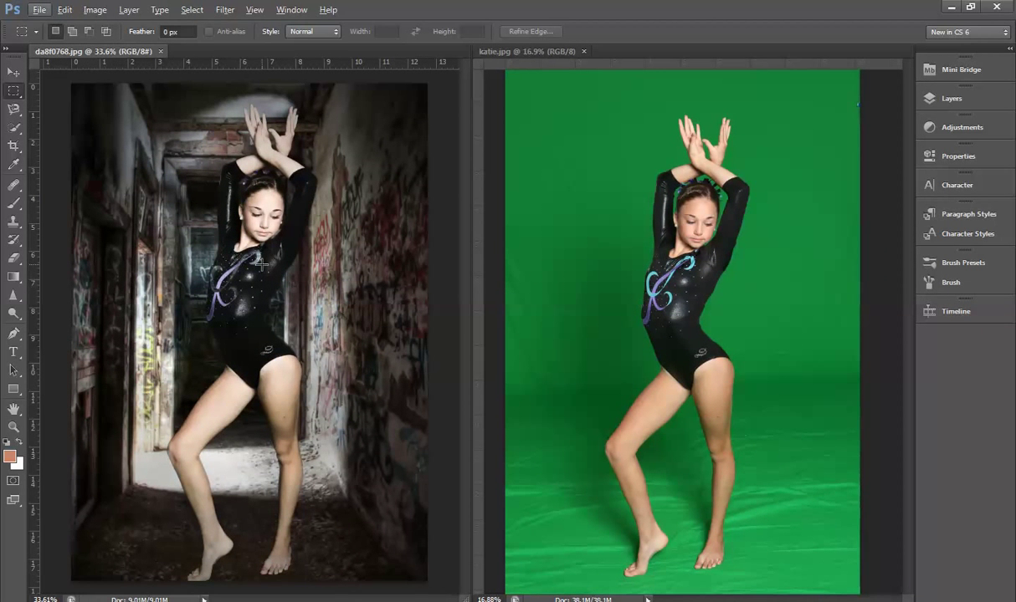
scroll(262, 265, up, 1)
click(682, 325)
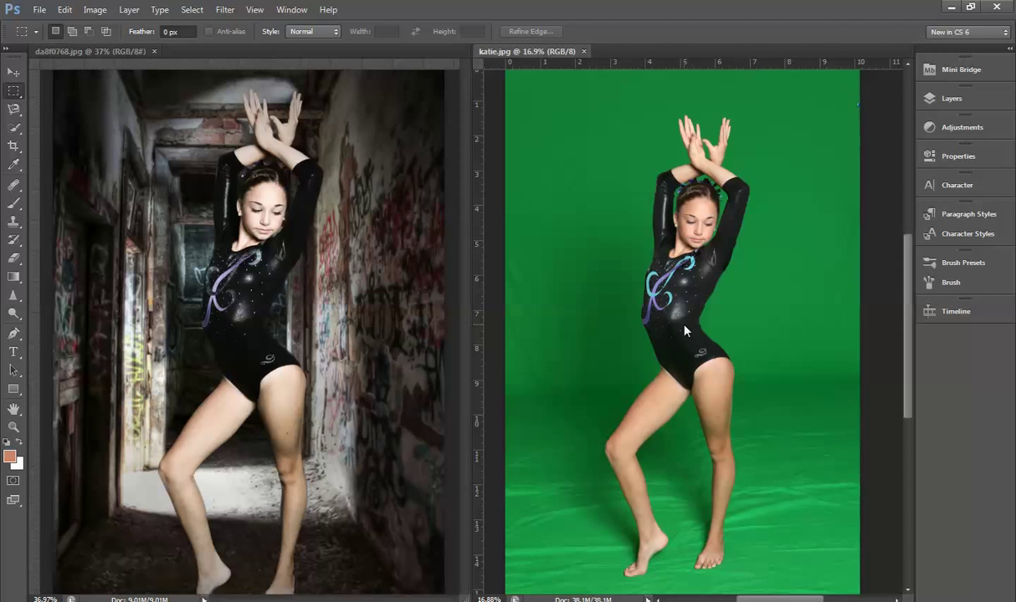
scroll(683, 325, up, 2)
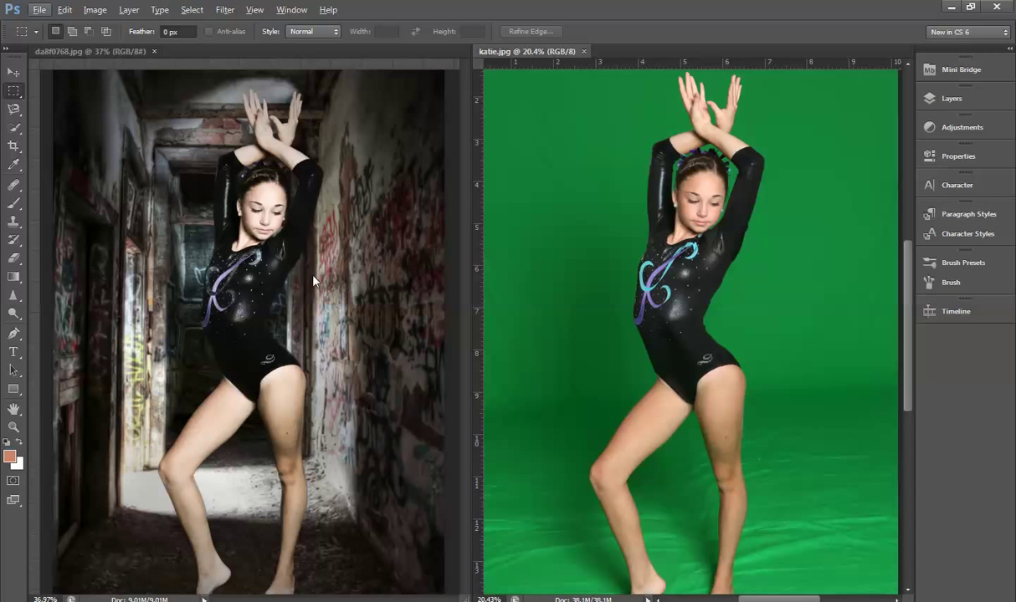
scroll(201, 343, down, 1)
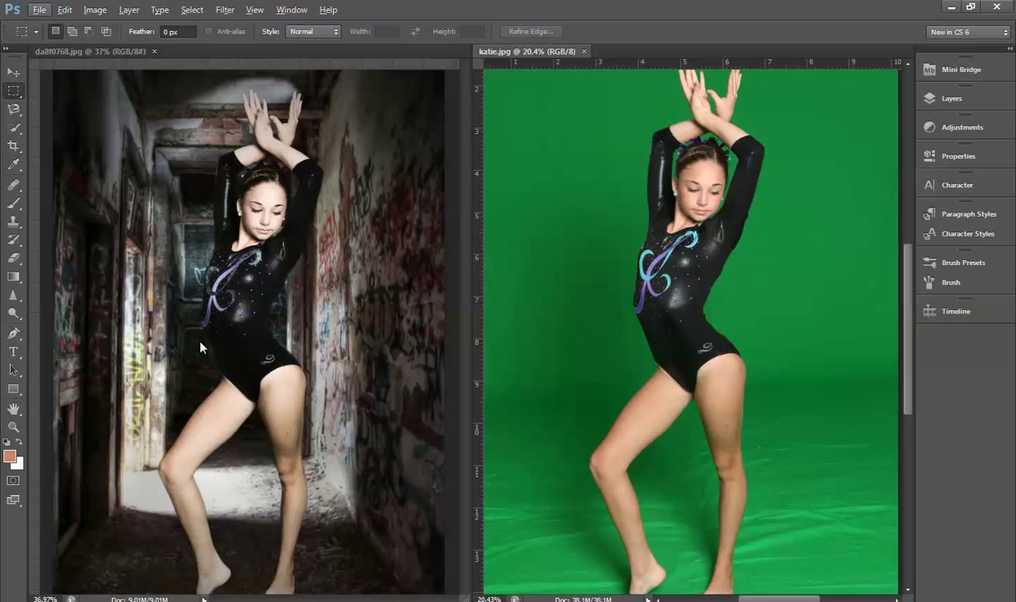
key(ctrl+r)
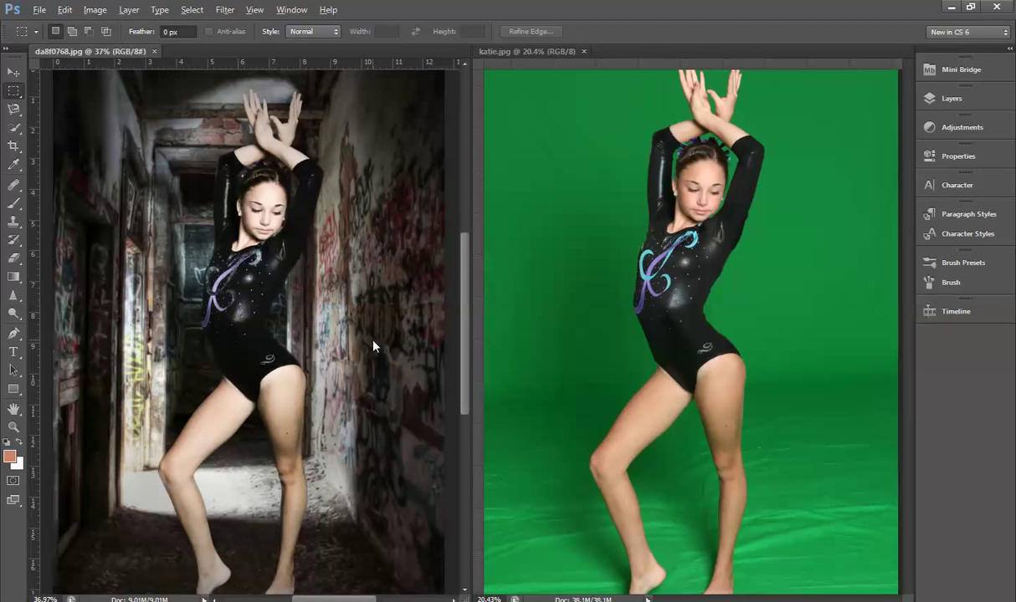
scroll(372, 341, down, 1)
click(599, 305)
key(ctrl+r)
scroll(619, 314, down, 2)
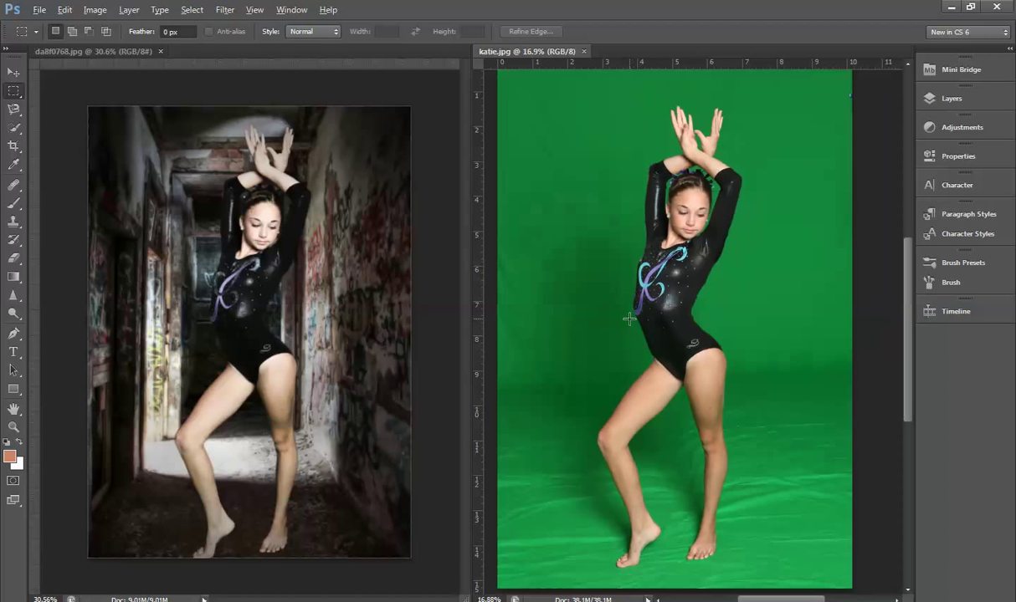
key(alt)
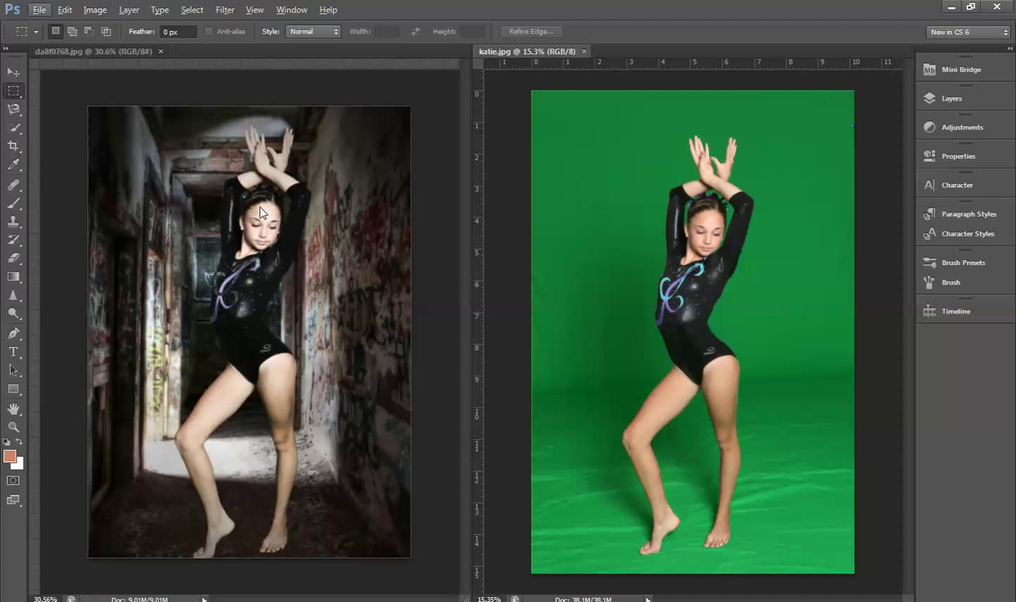
Look through Image > Adjustments without applying anything, then reveal the hidden system-tray icons.
key(Right)
key(Right)
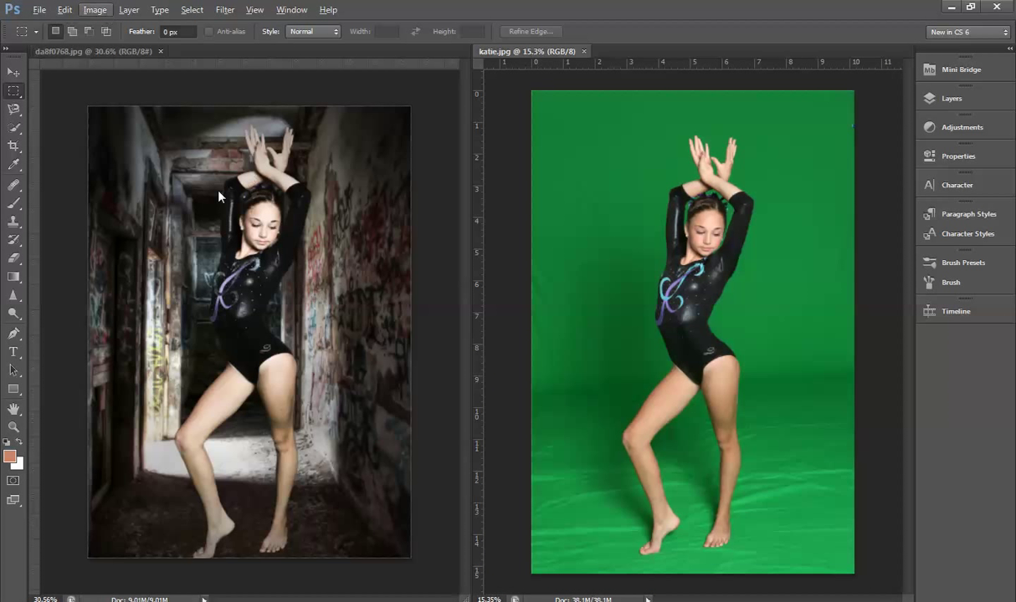
click(94, 10)
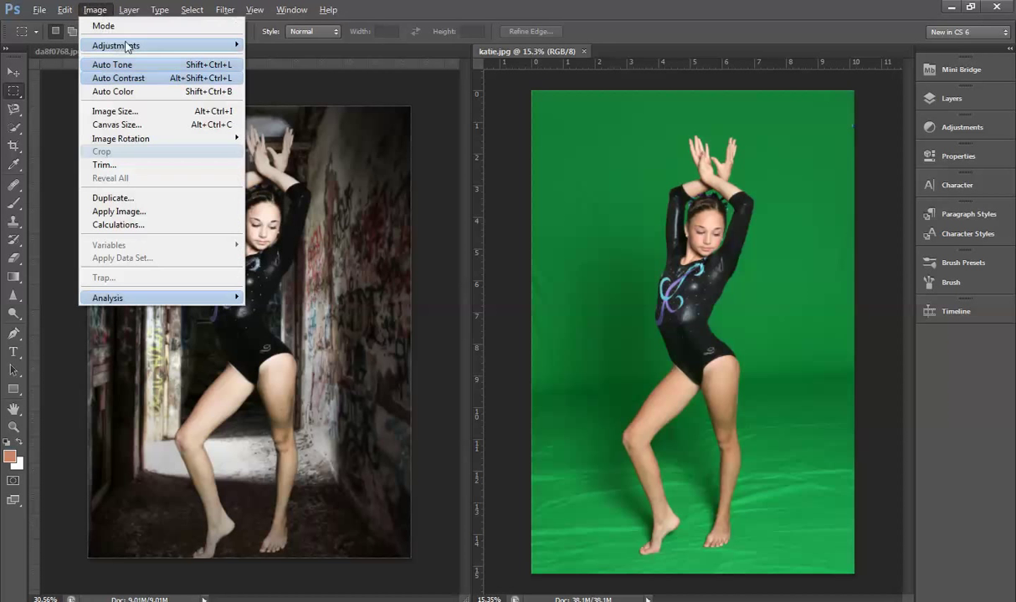
mouse_move(125, 46)
click(428, 11)
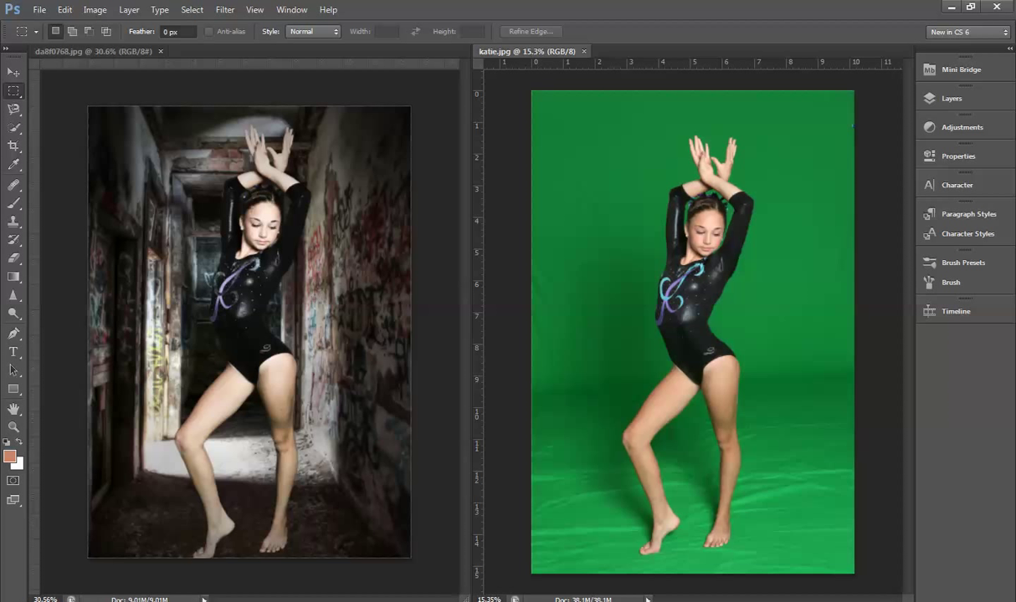
click(887, 601)
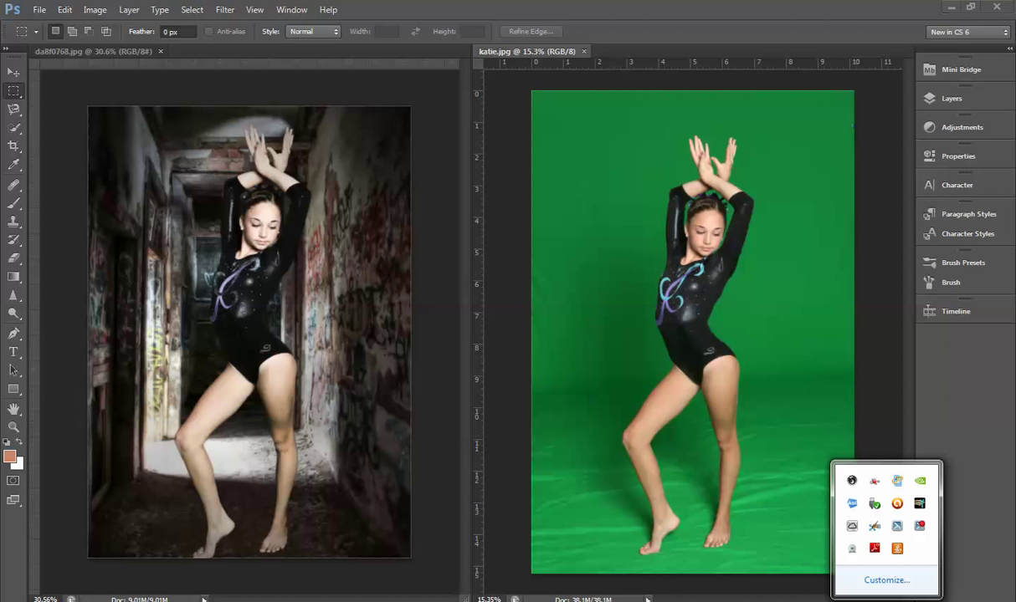